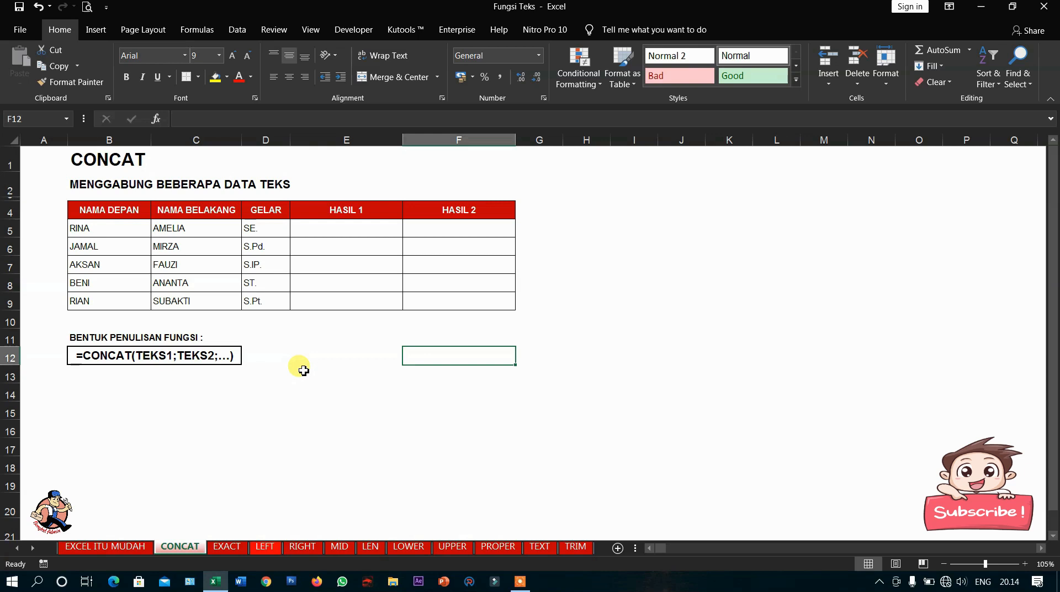
Enter =CONCAT(B5;C5;D5) in cell E5 under HASIL 1 to join the first name, last name and title.
left_click_drag(366, 212, 434, 308)
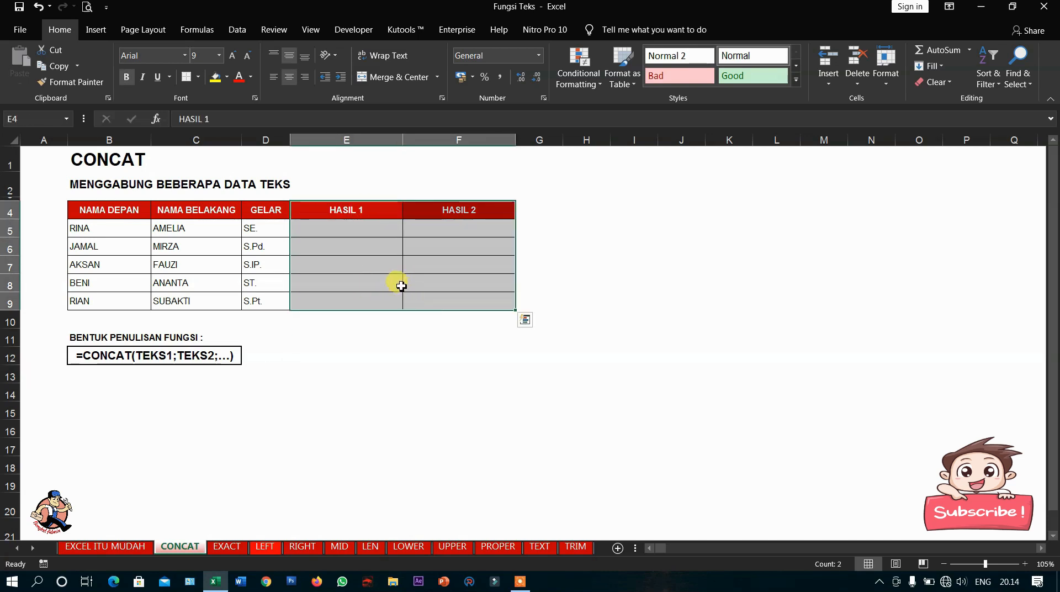
left_click(358, 234)
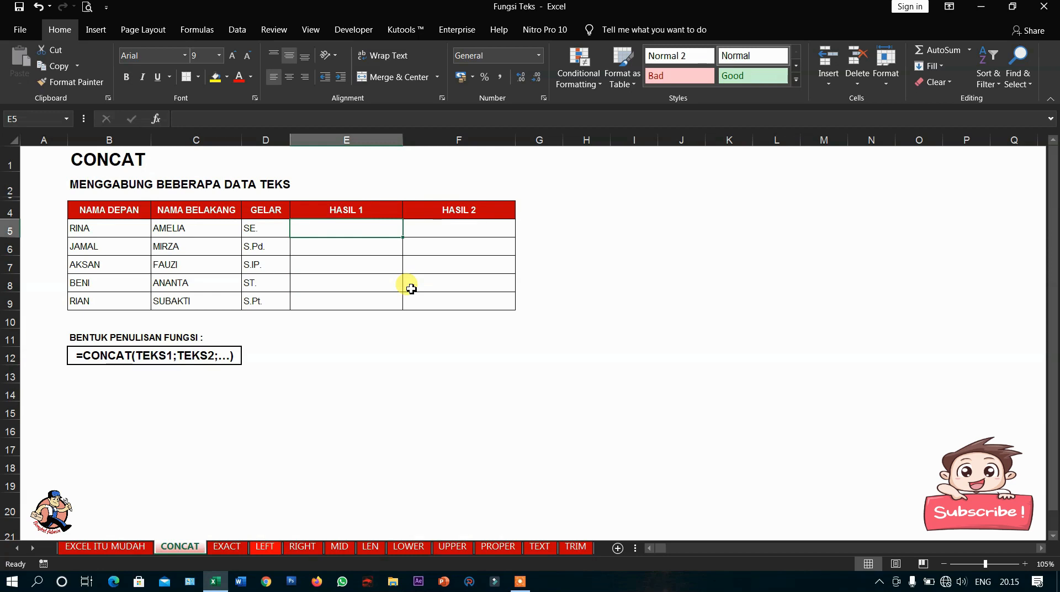
type("=")
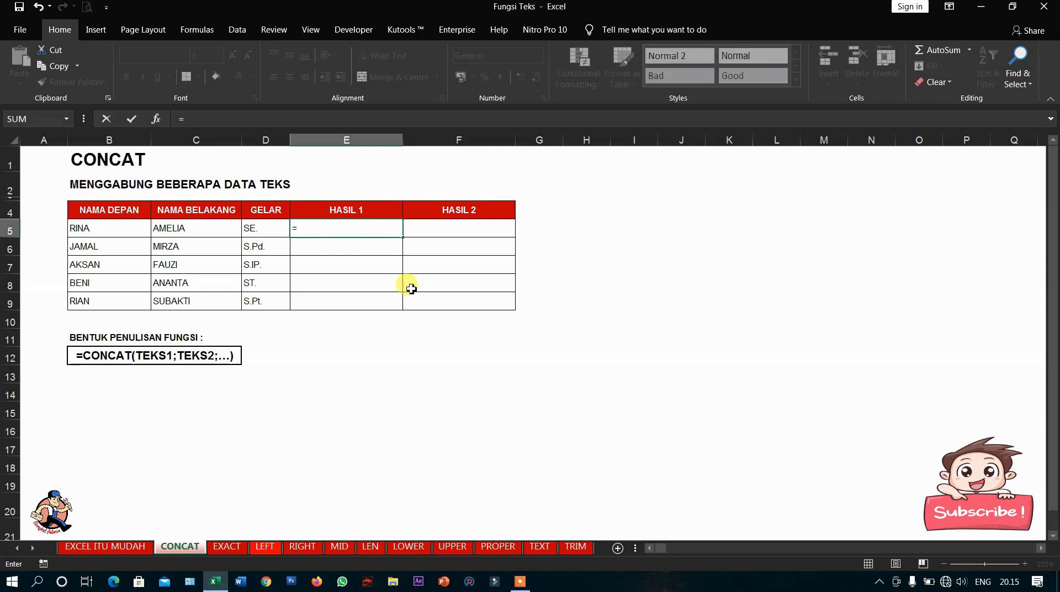
type("C")
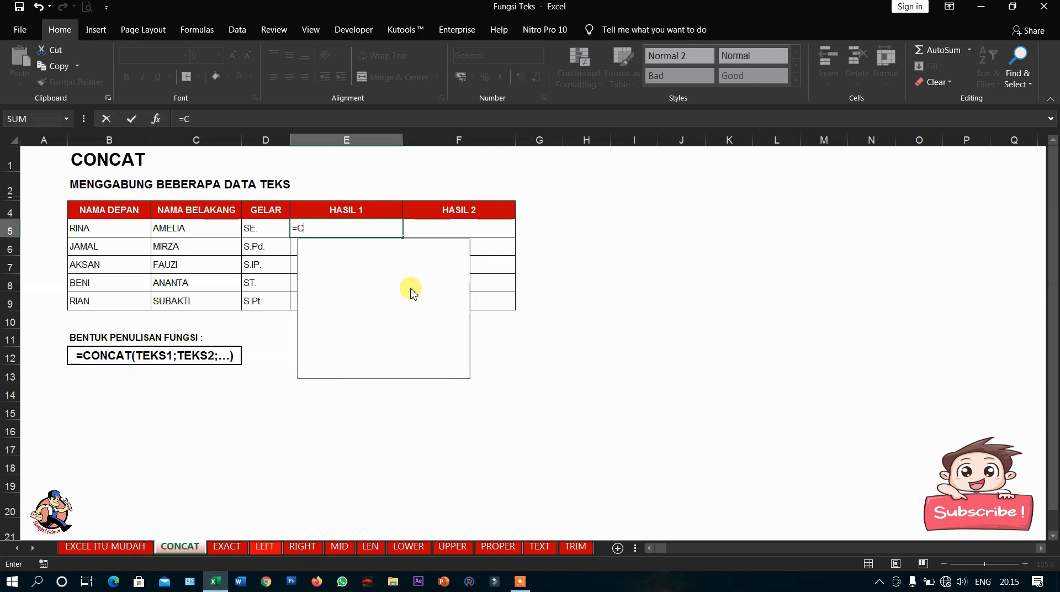
type("ONCAT")
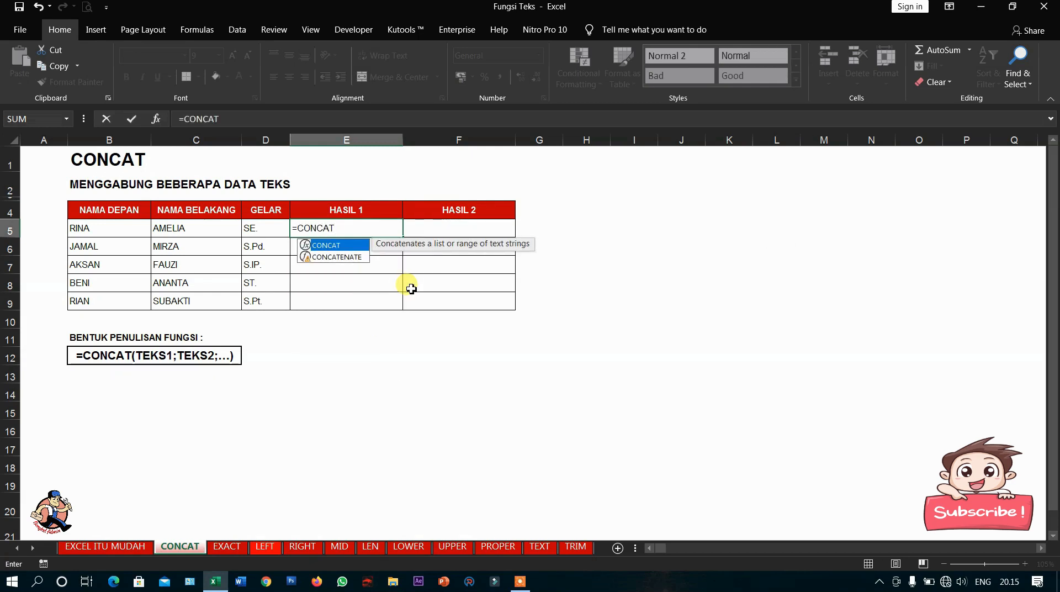
type("(")
left_click(123, 230)
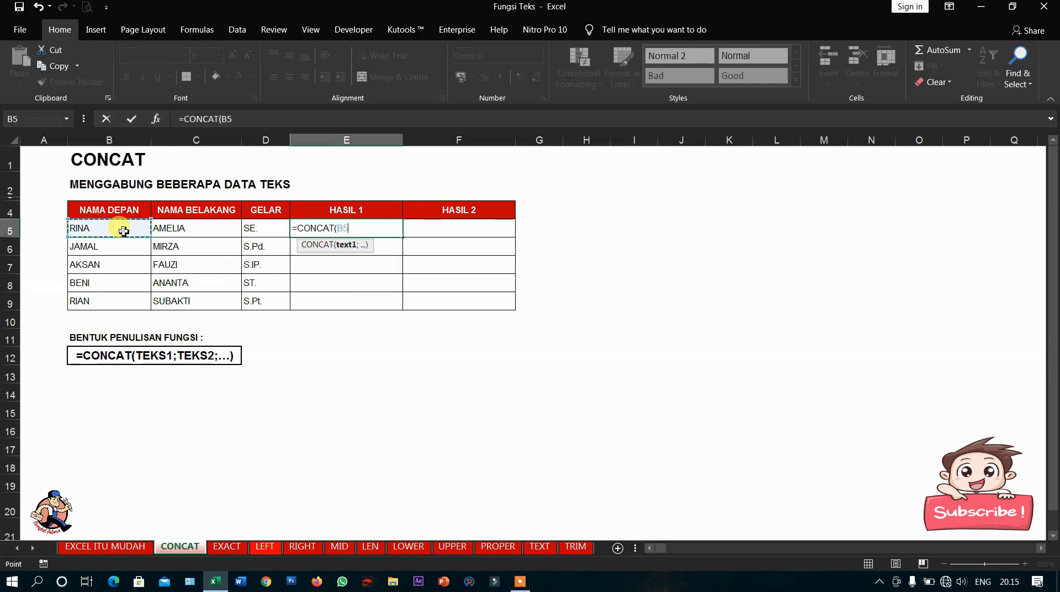
type(";")
left_click(167, 234)
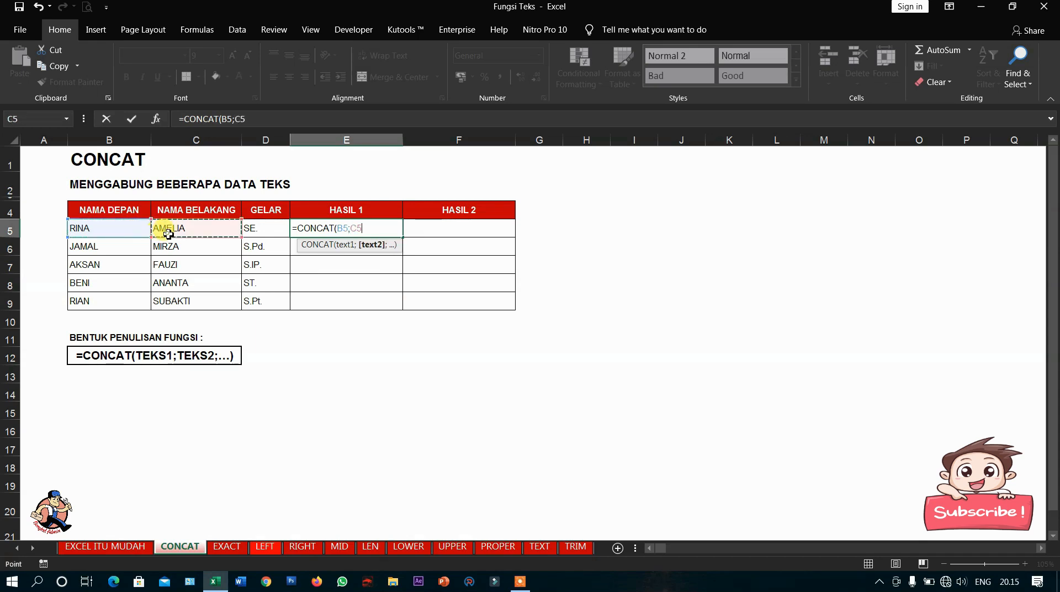
type(";")
left_click(266, 231)
type(")")
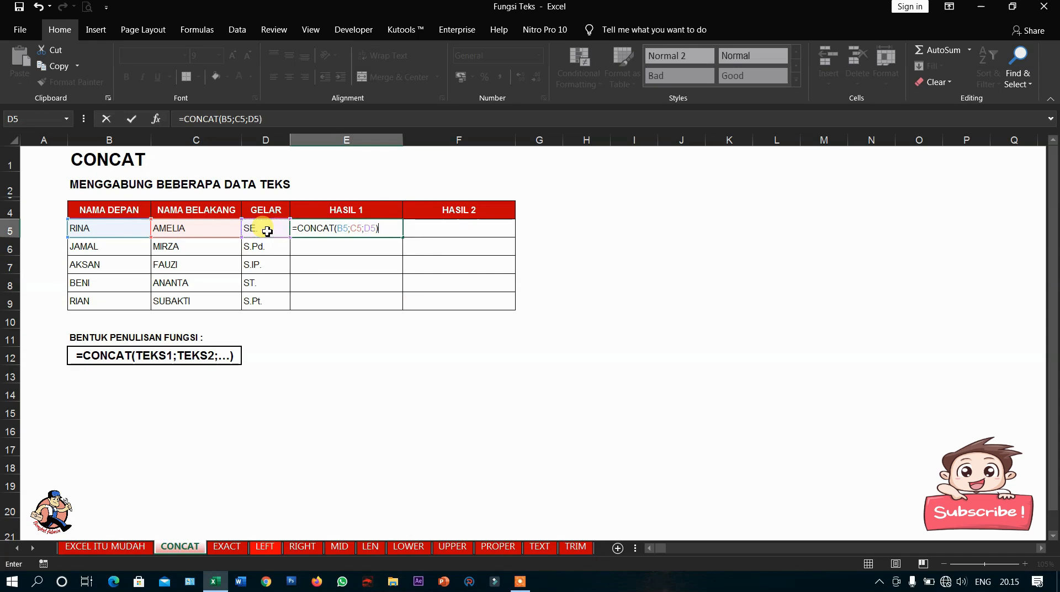
key("Return")
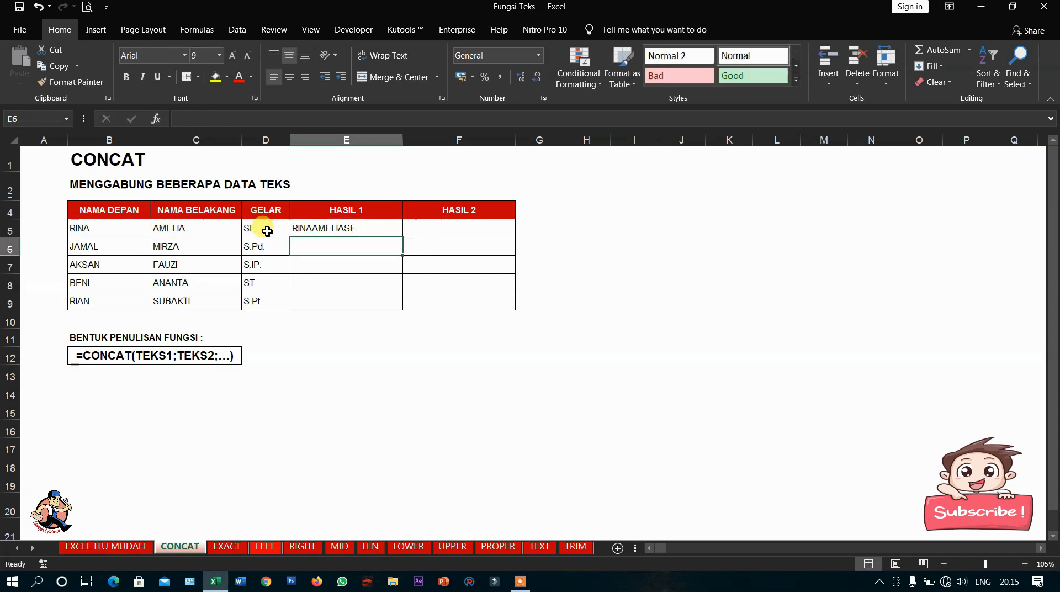
Compare the joined text in E5 with its source cells B5, C5 and D5.
left_click(308, 228)
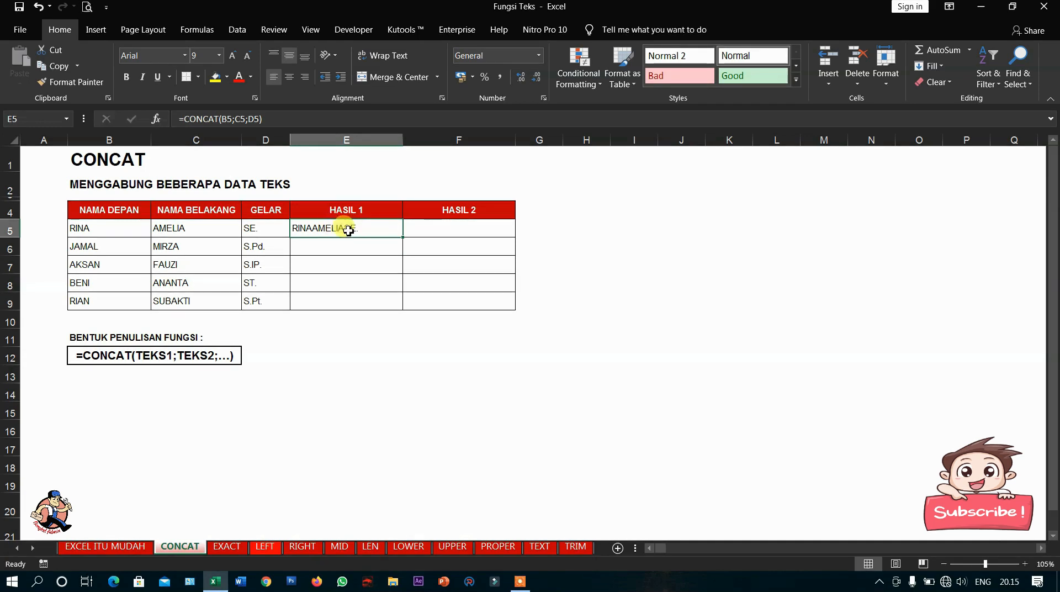
left_click(125, 234)
left_click(172, 230)
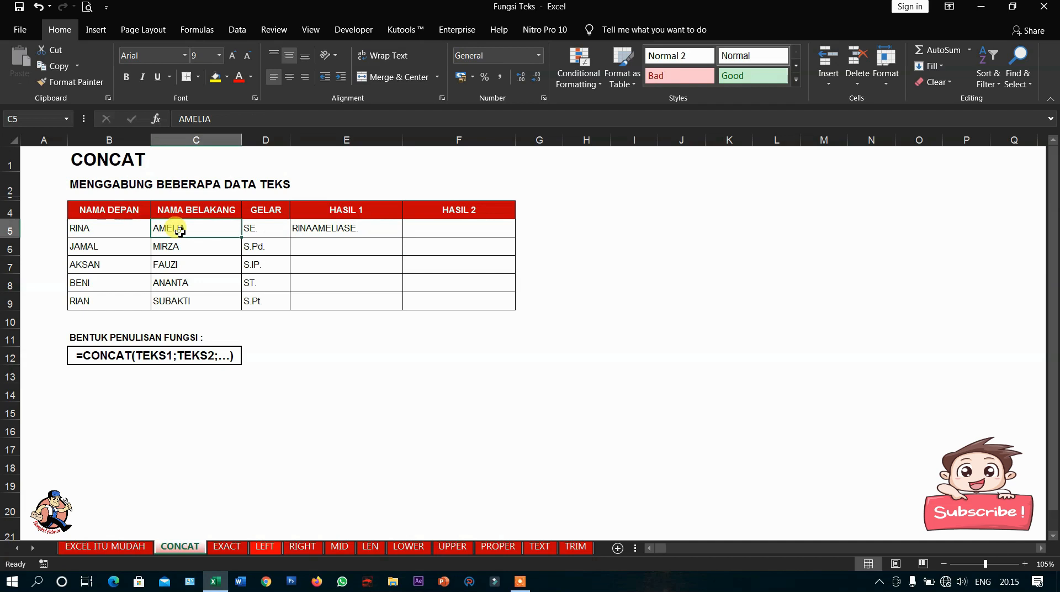
left_click(268, 234)
left_click(129, 230)
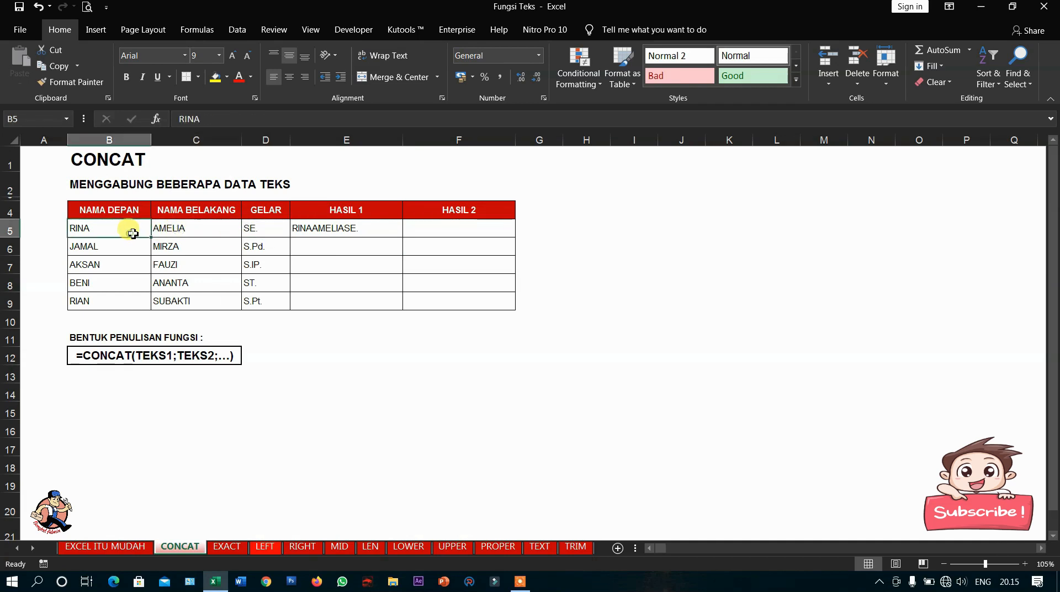
left_click(184, 233)
left_click(271, 230)
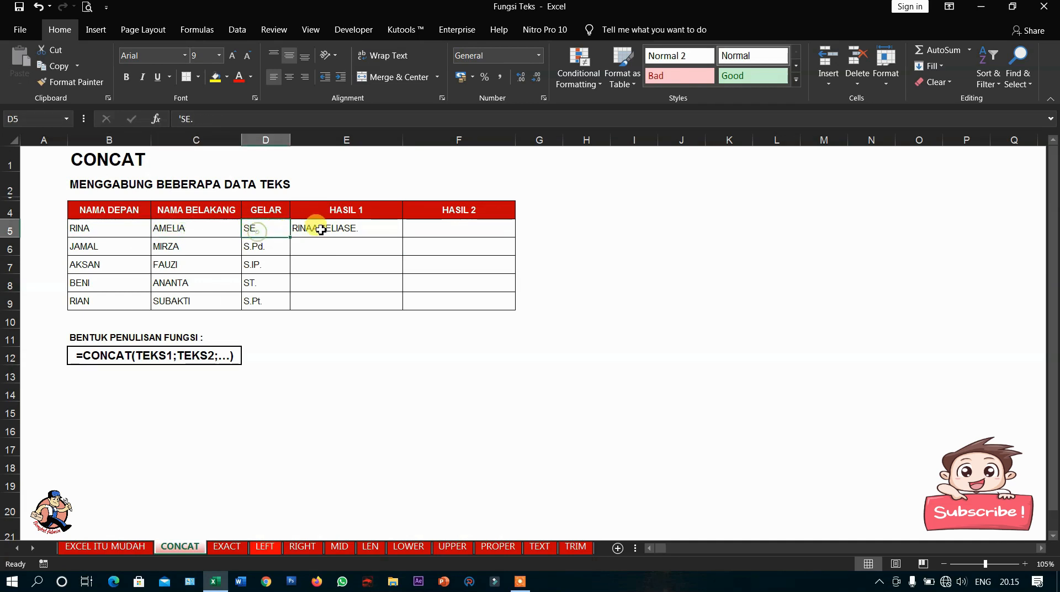
left_click(326, 230)
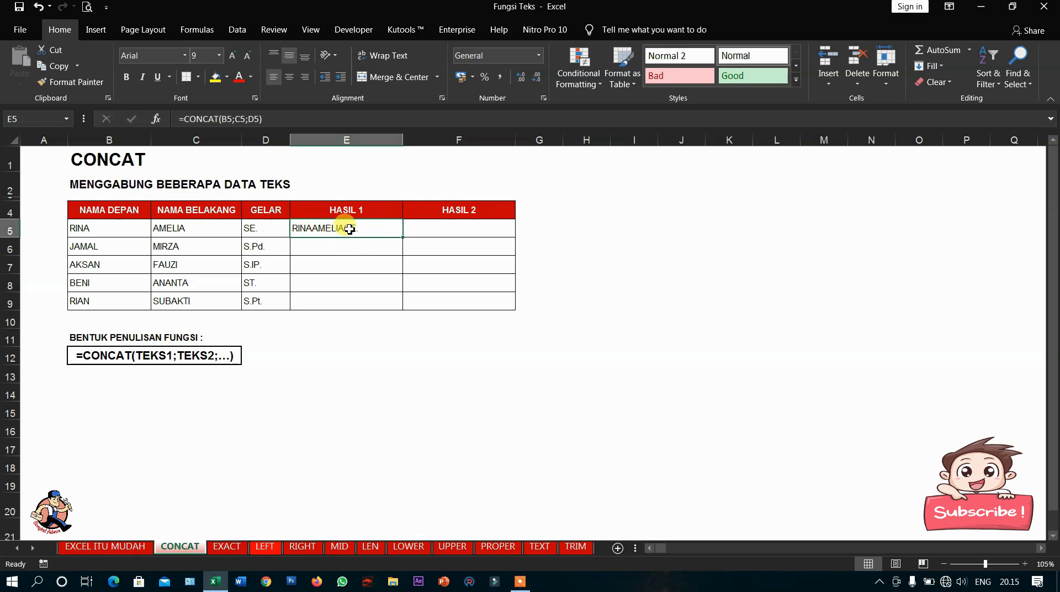
Enter =CONCAT(B5;" ";C5;", ";D5) in cell F5 under HASIL 2 to join the texts with a space and a comma.
left_click(442, 231)
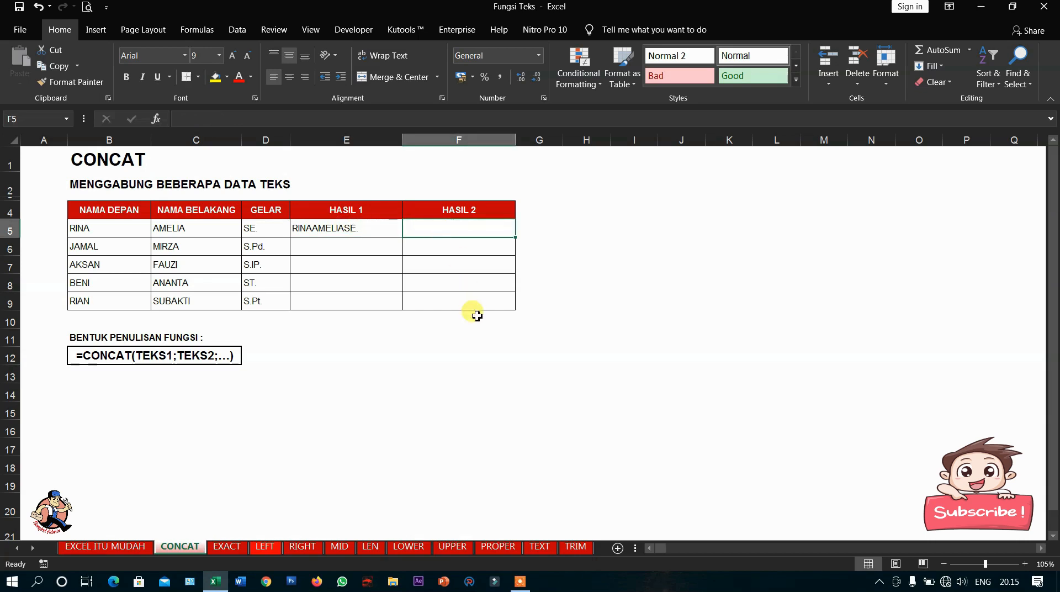
type("=CON")
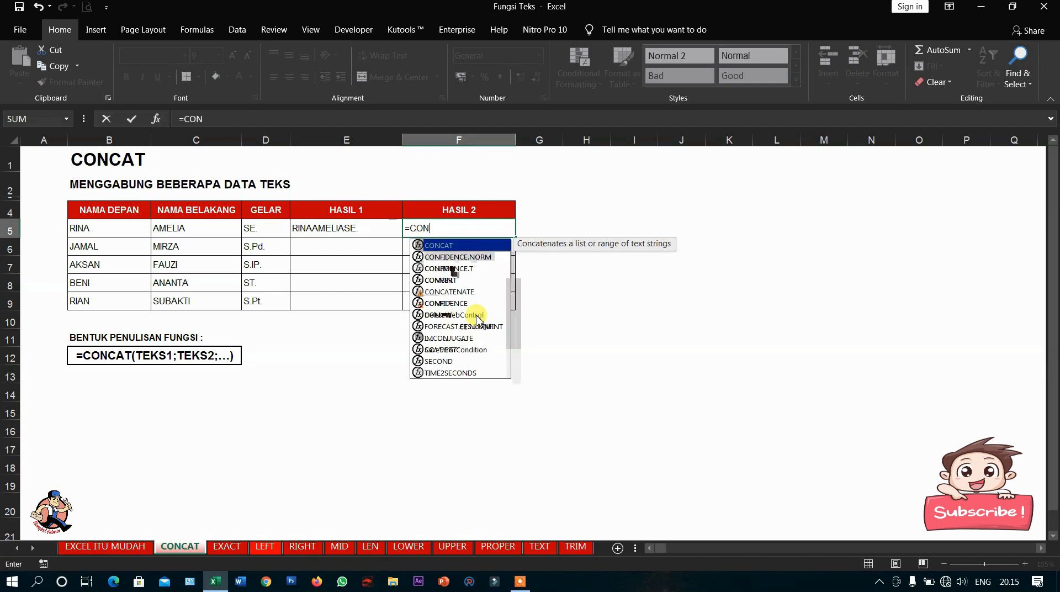
type("CAT(")
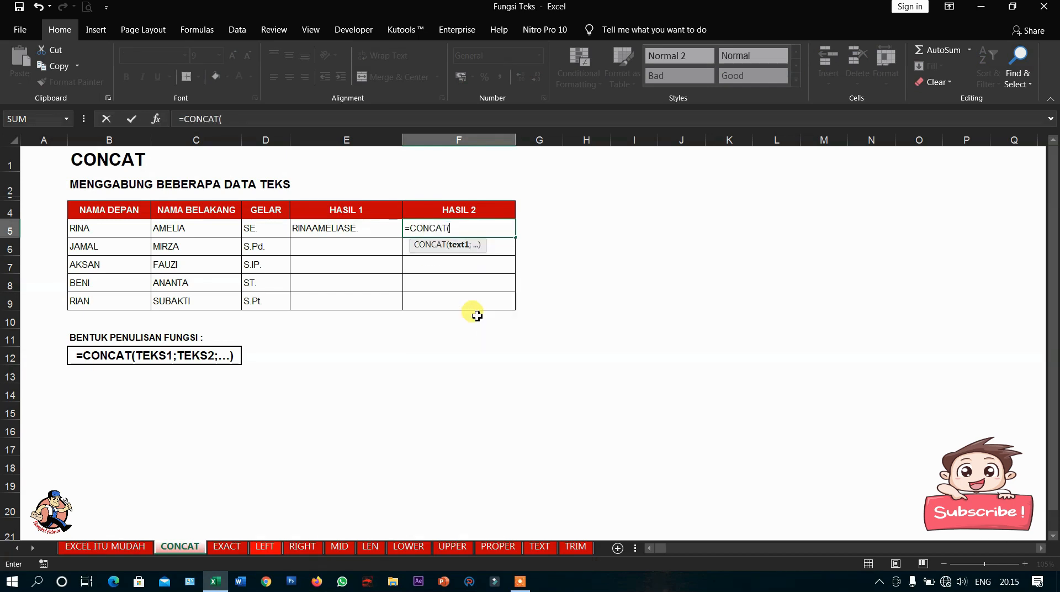
left_click(136, 231)
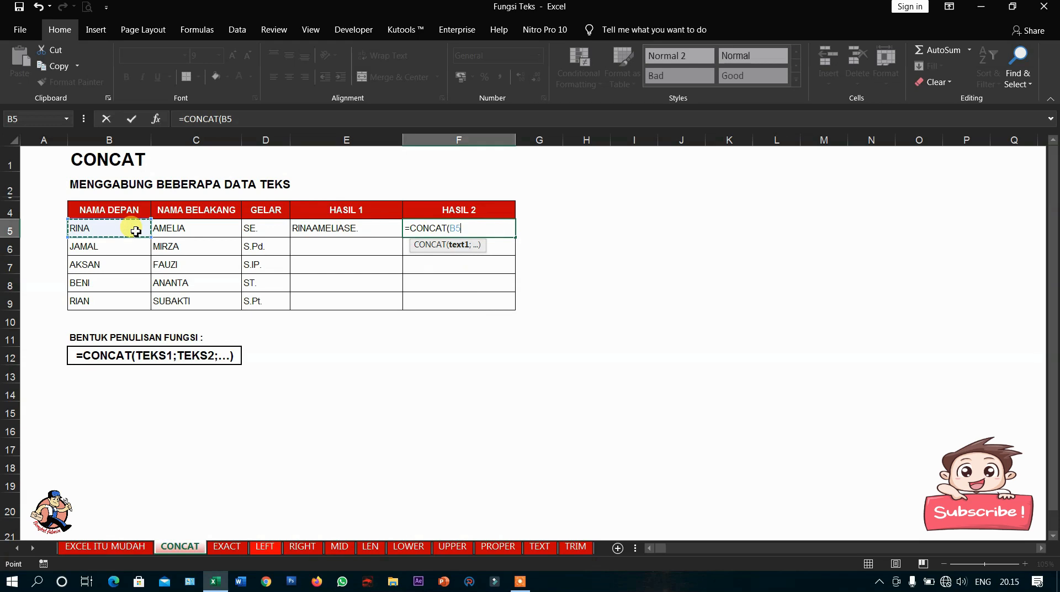
type(";")
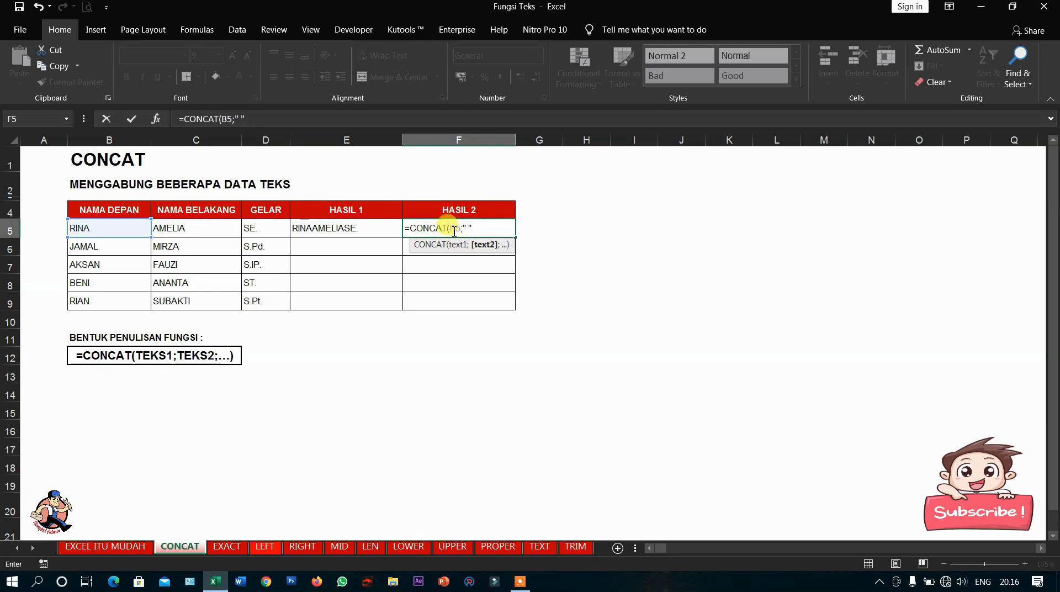
type(";")
left_click(197, 227)
type(";")
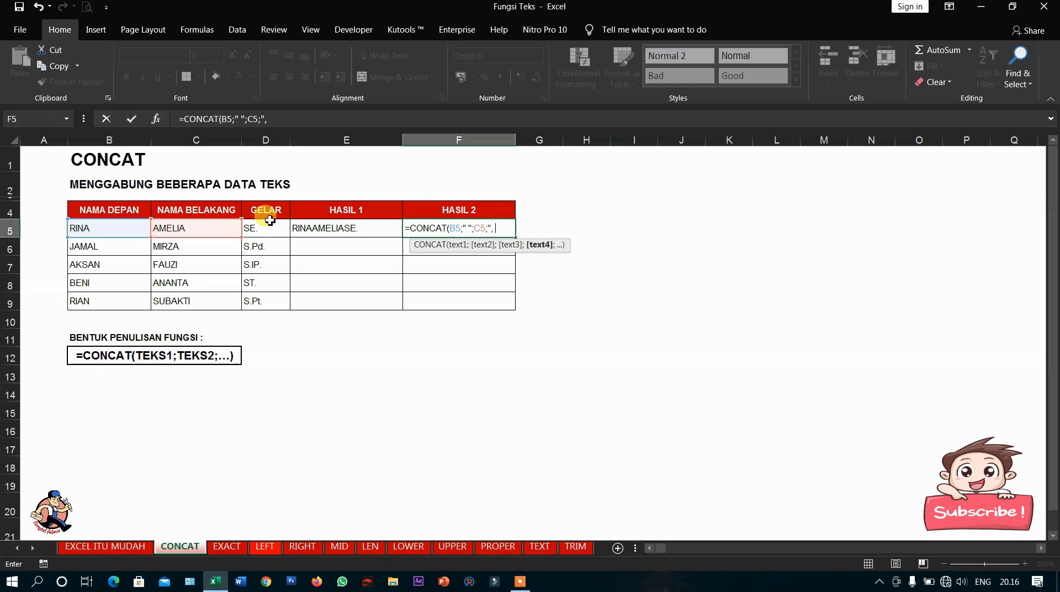
type("\";")
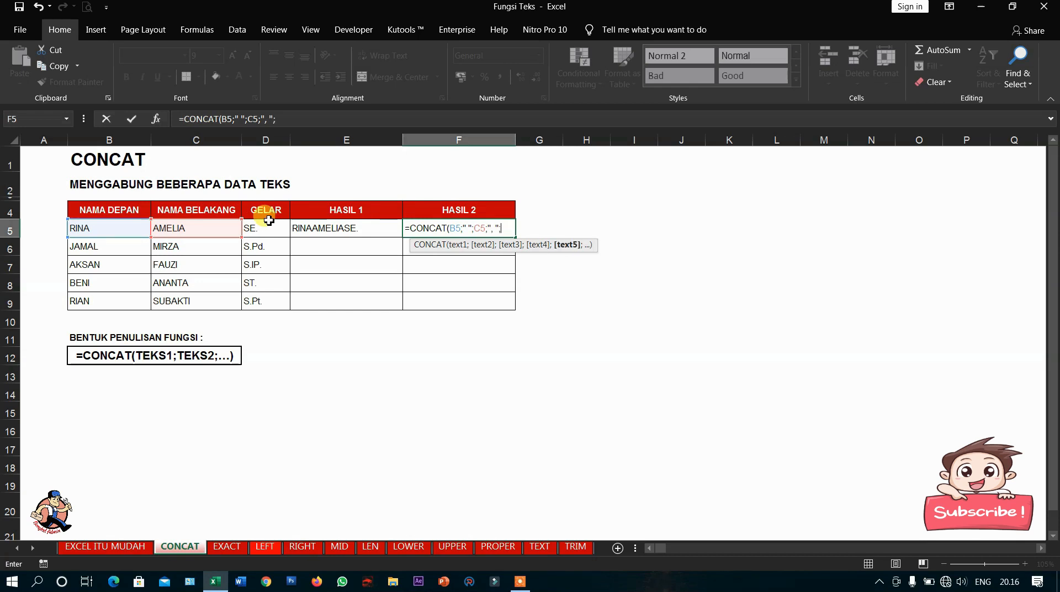
left_click(267, 228)
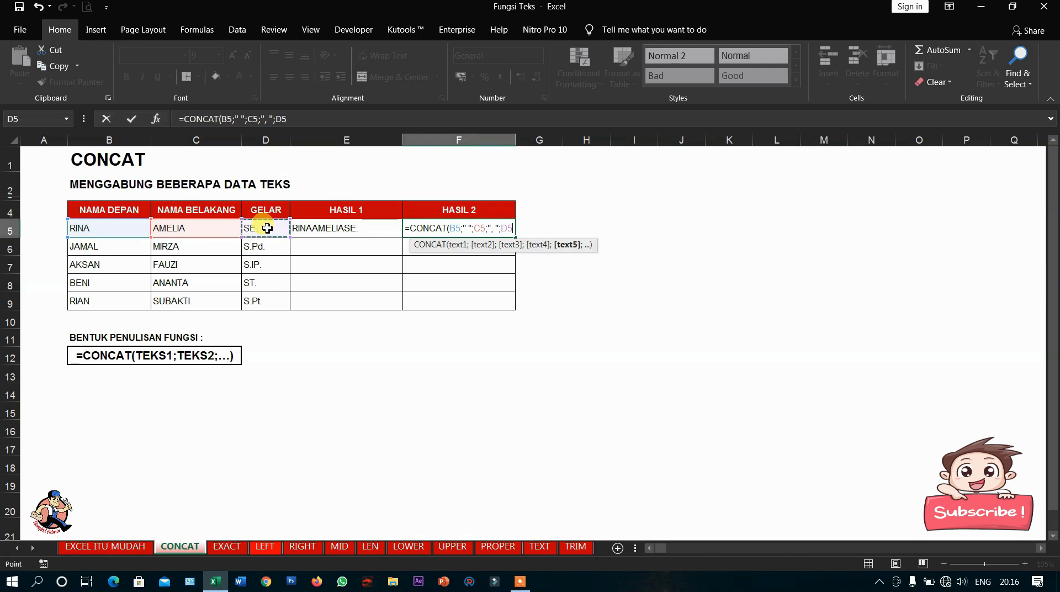
type(")")
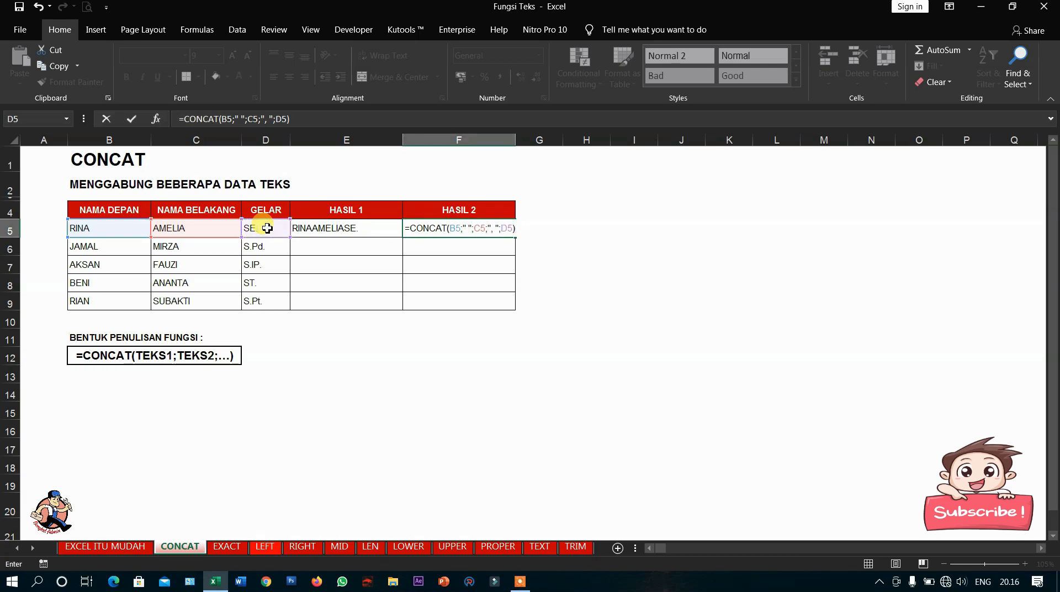
key("Return")
Fill the formulas in E5:F5 down through row 9 of the HASIL 1 and HASIL 2 columns.
left_click(443, 230)
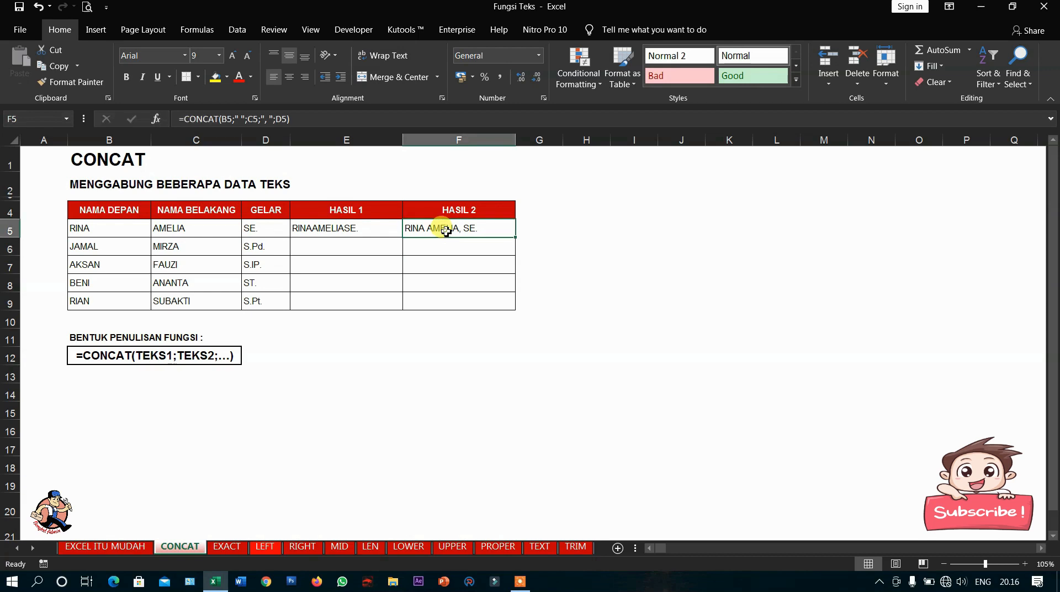
left_click_drag(355, 230, 421, 228)
left_click_drag(517, 239, 512, 306)
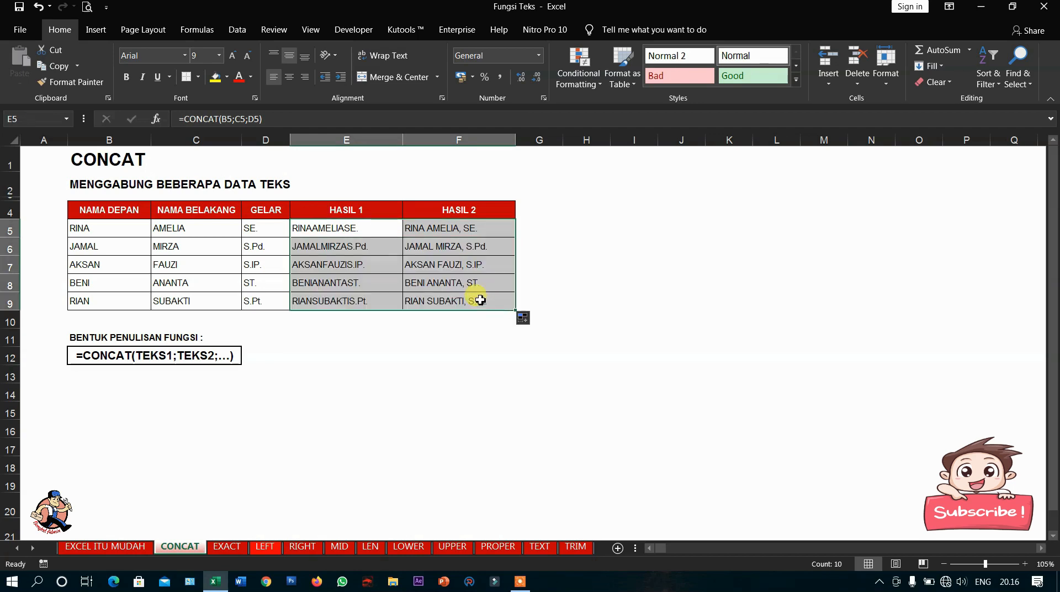
left_click(372, 264)
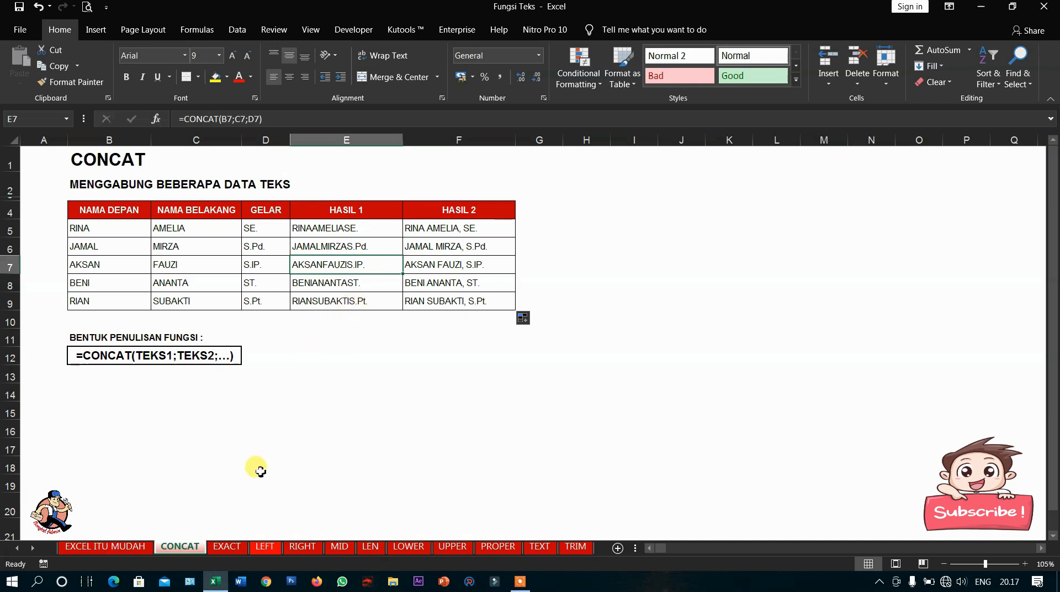
Switch to the EXACT worksheet and look over its DATA AWAL, DATA AKHIR and HASIL columns.
left_click(229, 546)
left_click(243, 450)
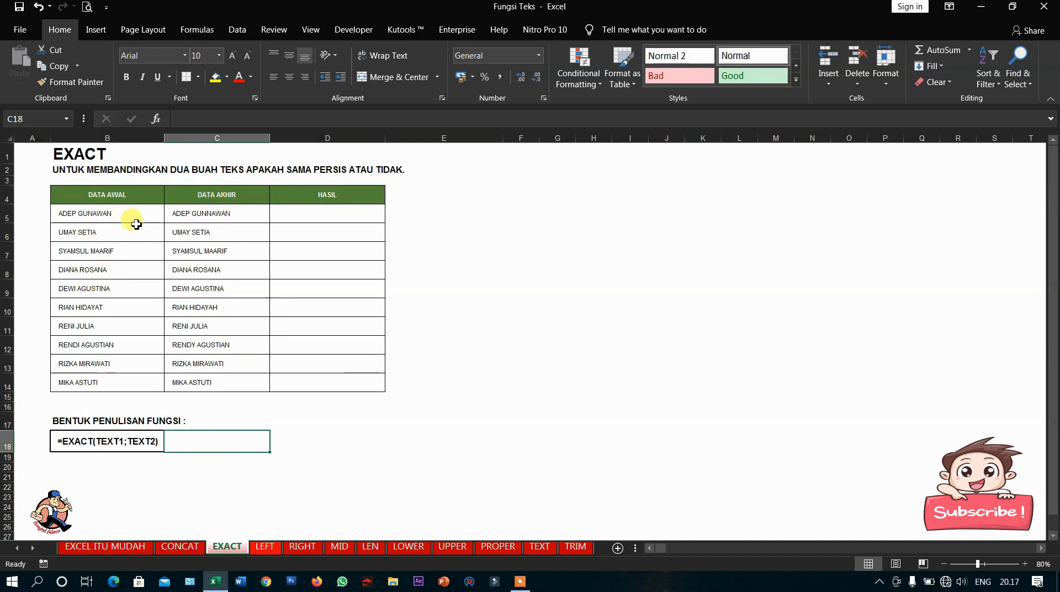
left_click_drag(130, 193, 131, 291)
left_click_drag(210, 197, 217, 270)
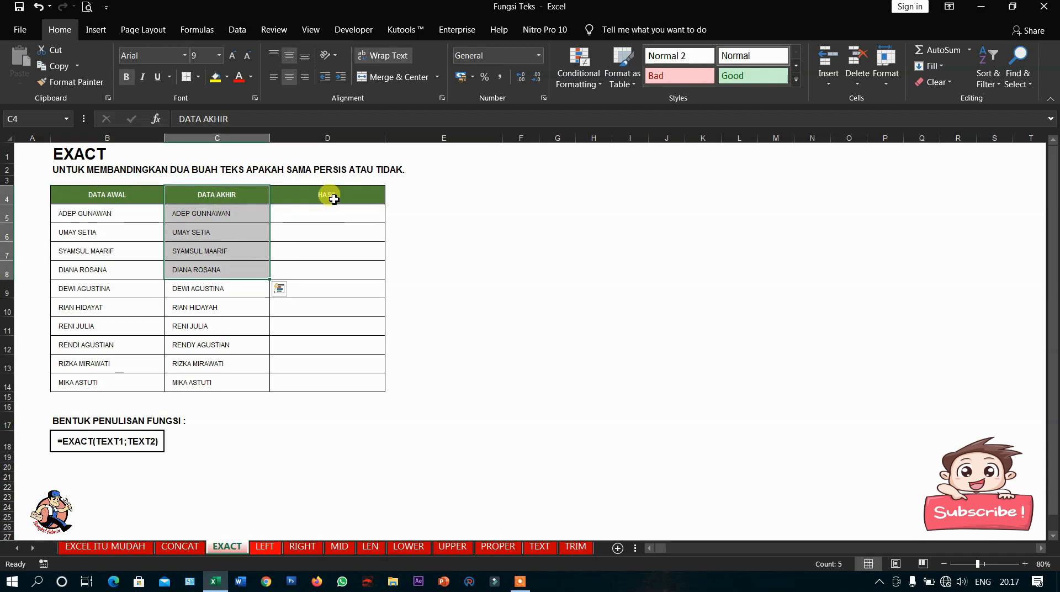
left_click_drag(326, 194, 331, 270)
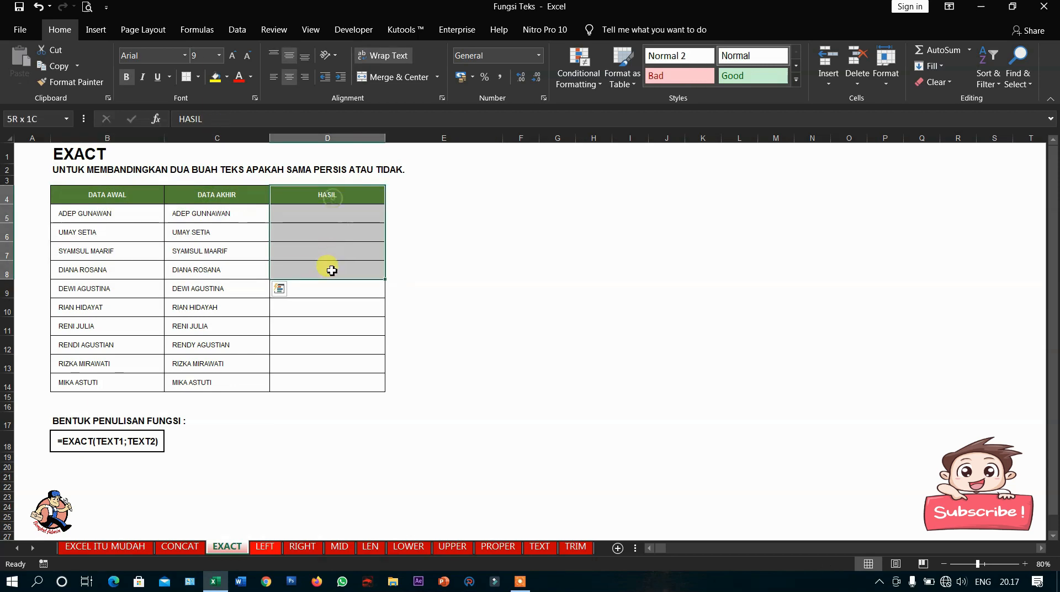
Enter =EXACT(B5;C5) in cell D5 under HASIL to compare the first row's two texts.
left_click(334, 215)
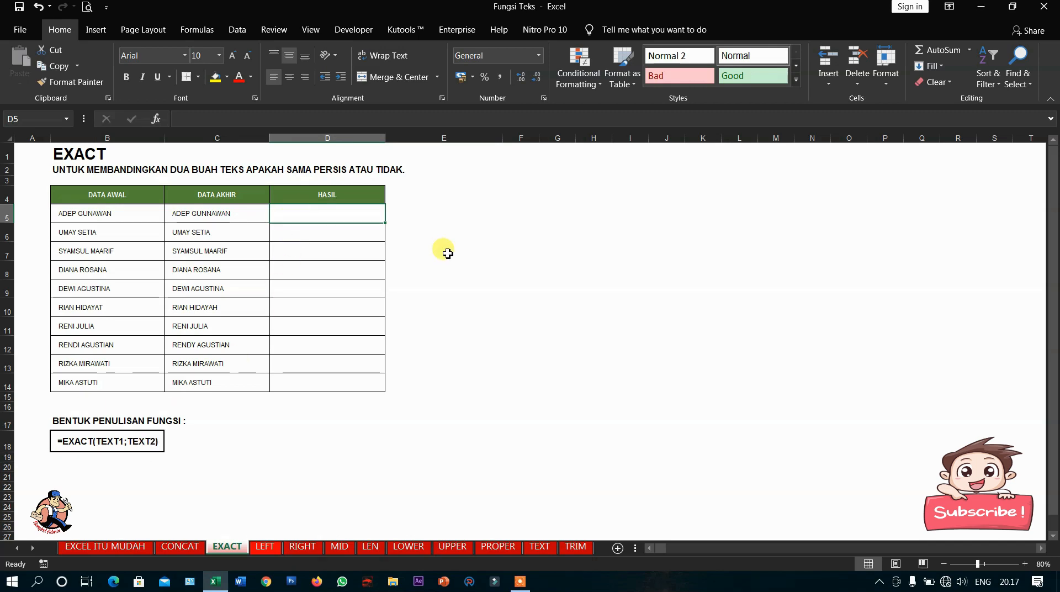
type("=EX")
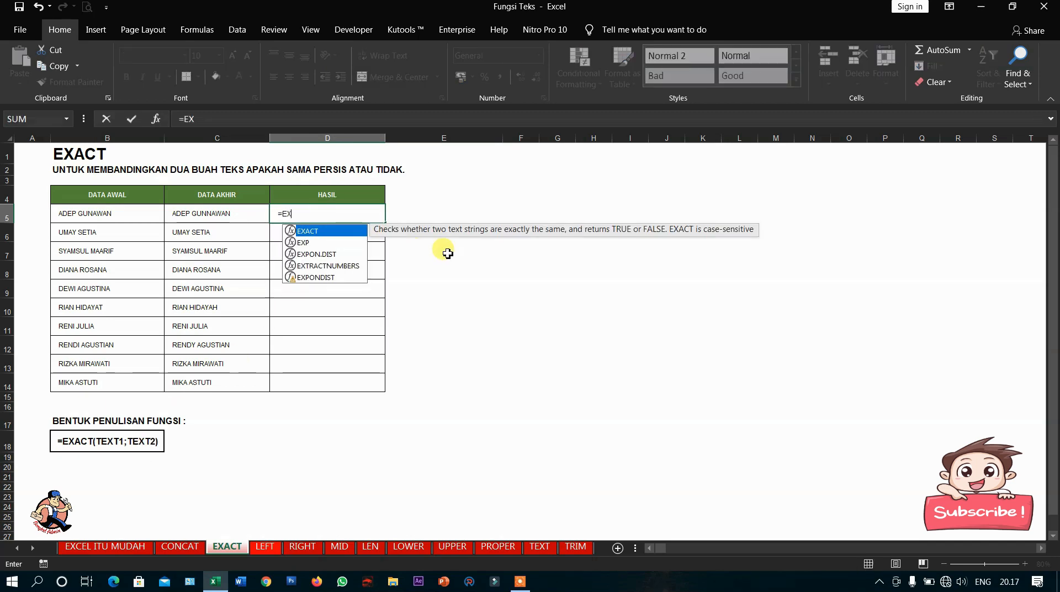
type("ACT(")
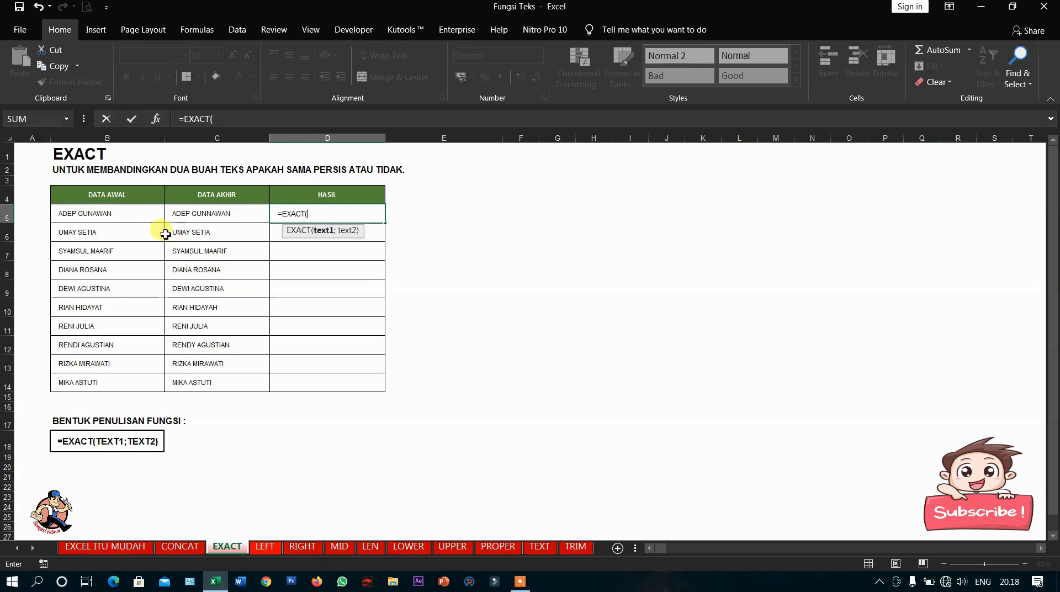
left_click(129, 216)
type(";")
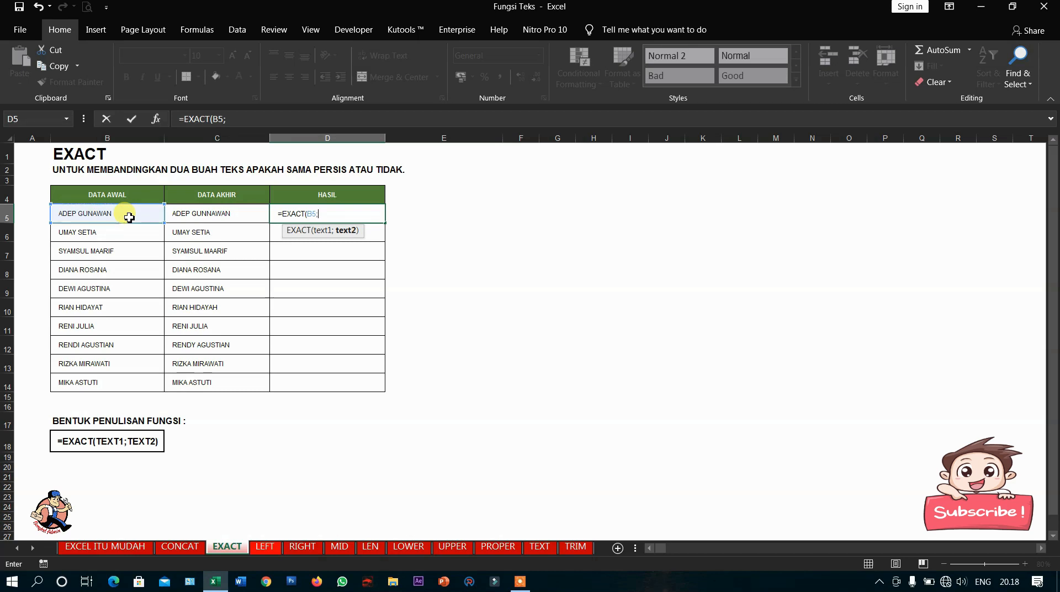
left_click(206, 216)
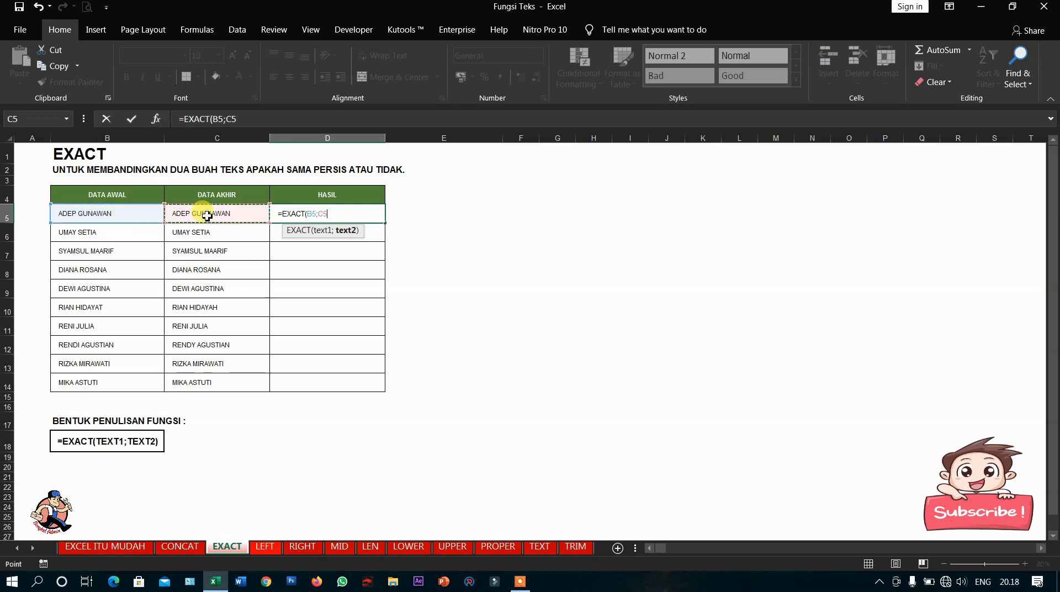
type(")")
key("Return")
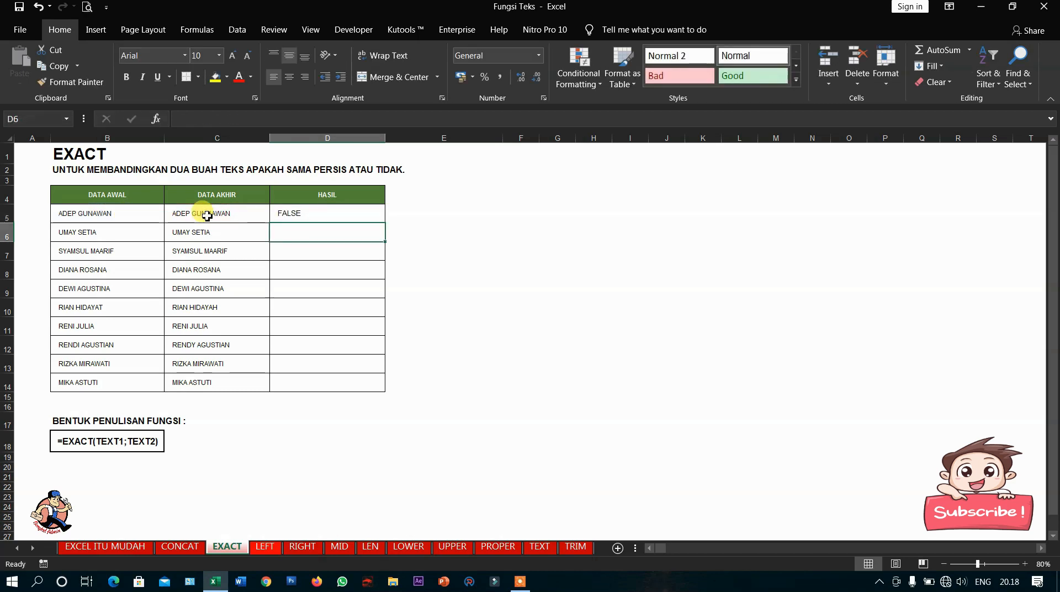
Fill the EXACT formula from D5 down through D14 in the HASIL column.
left_click(290, 213)
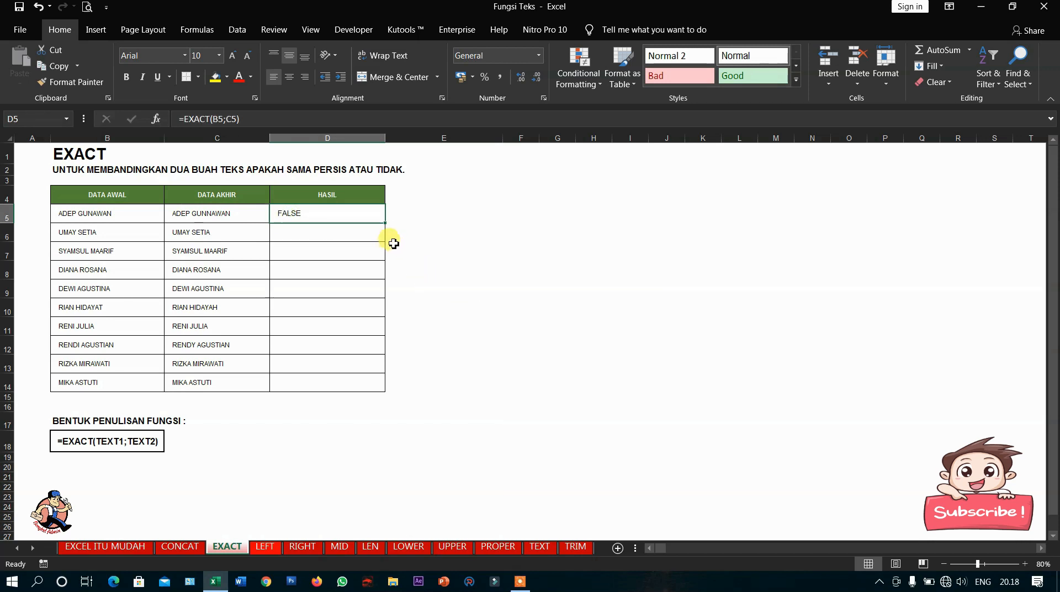
left_click_drag(388, 225, 385, 389)
left_click(312, 229)
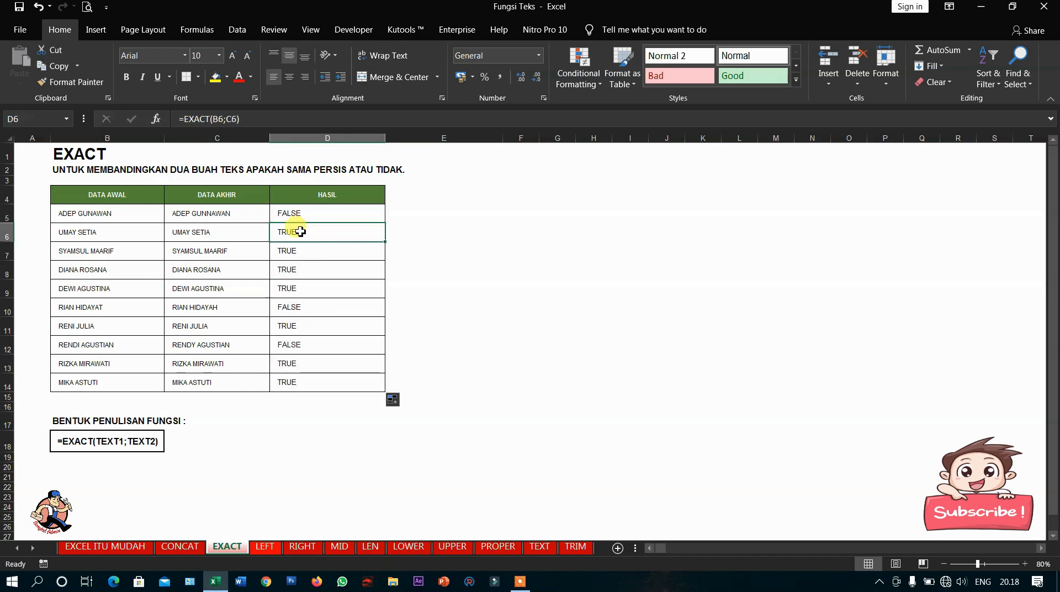
Compare the DATA AWAL and DATA AKHIR texts with their HASIL values in rows 5 and 6.
left_click(295, 212)
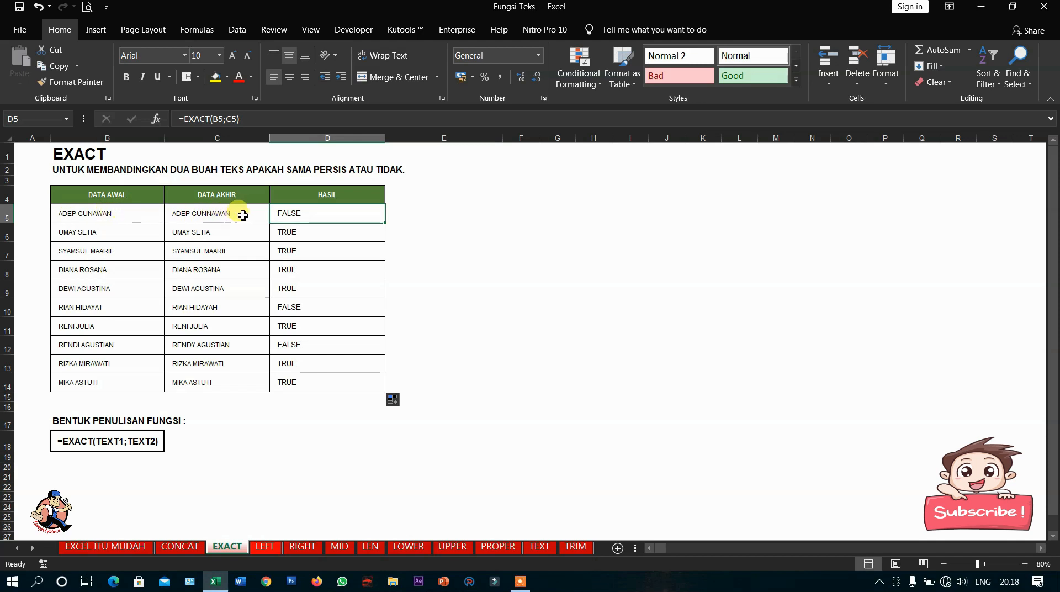
left_click(212, 217)
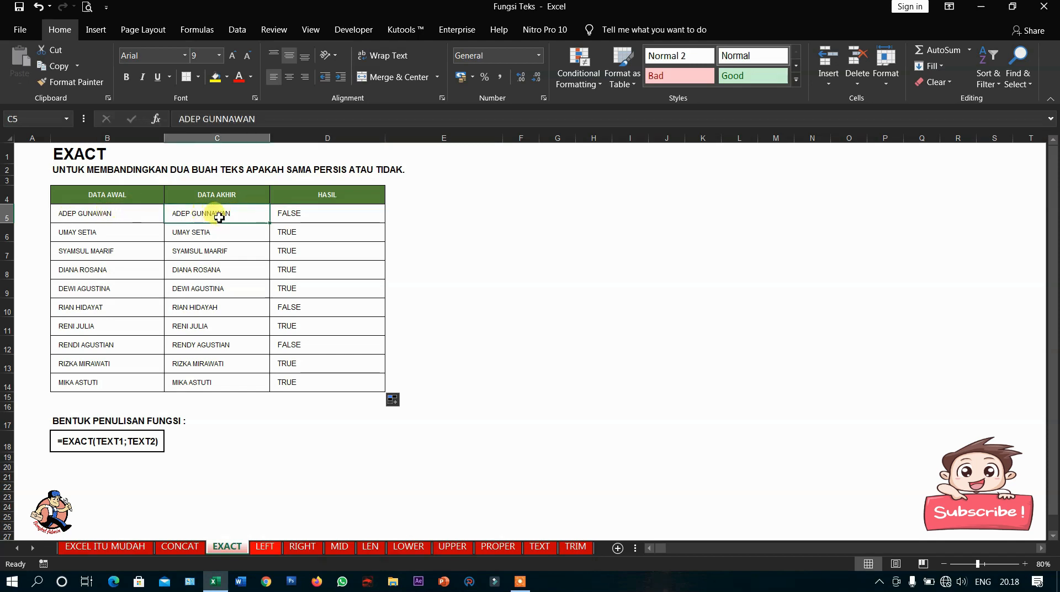
left_click(300, 212)
left_click(155, 213)
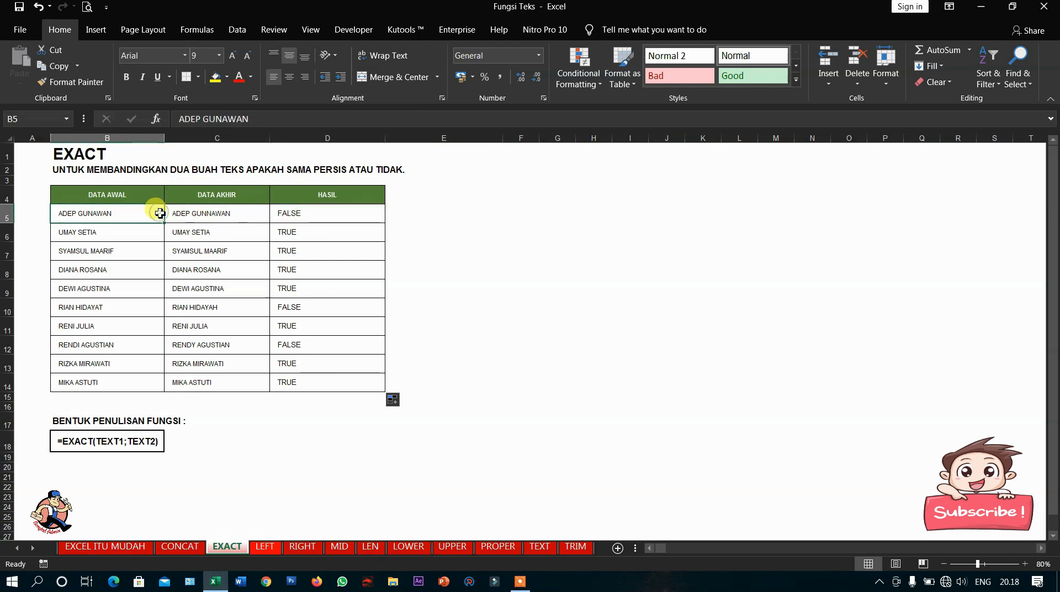
left_click(152, 231)
left_click(194, 231)
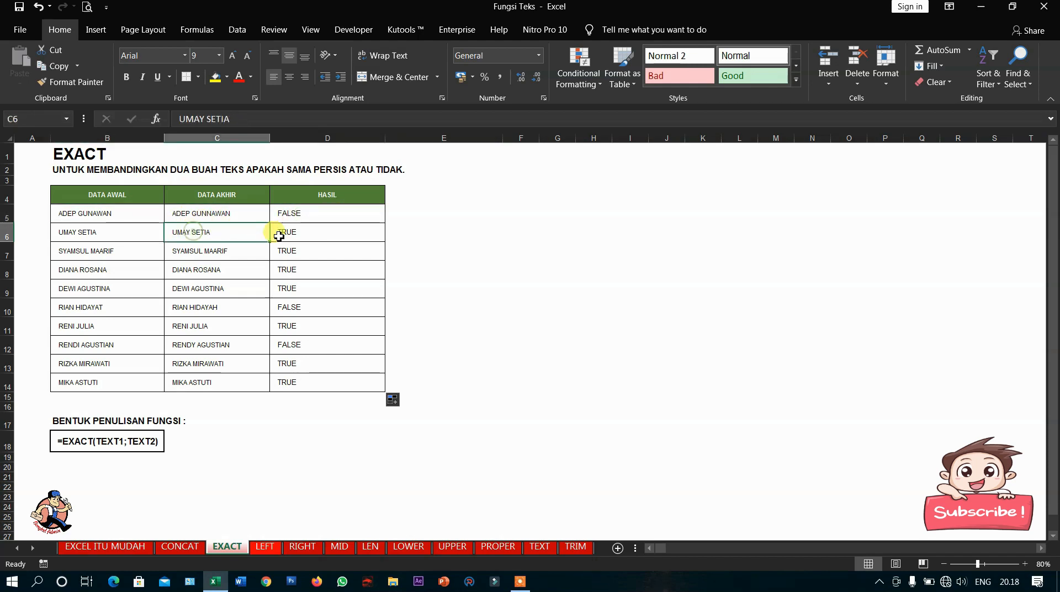
left_click(317, 230)
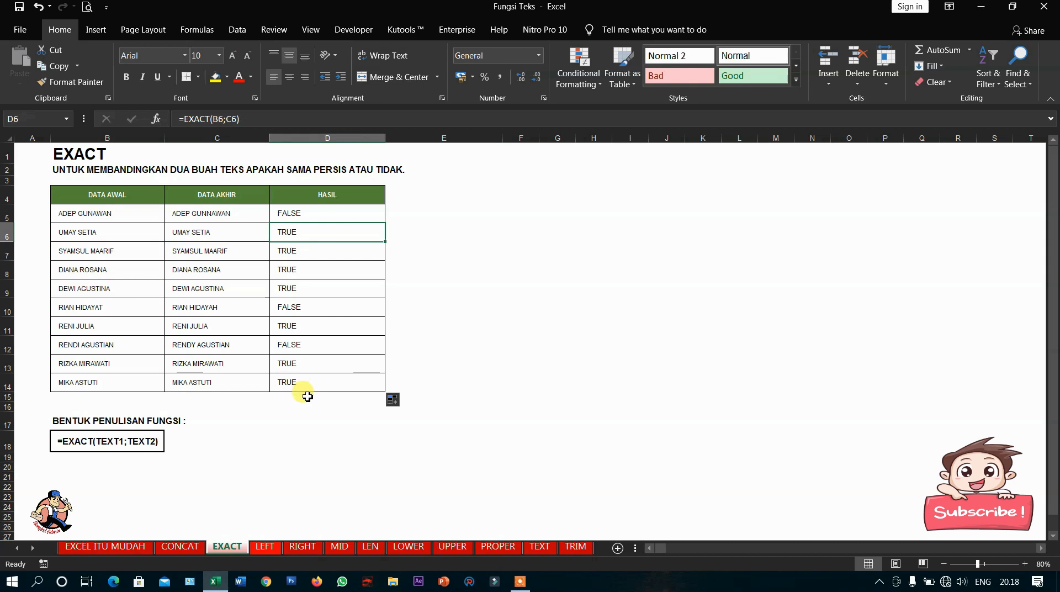
Switch to the LEFT worksheet and enter =LEFT(B6;2) in cell C6 under HASIL to extract the first two characters.
left_click(266, 547)
left_click(272, 389)
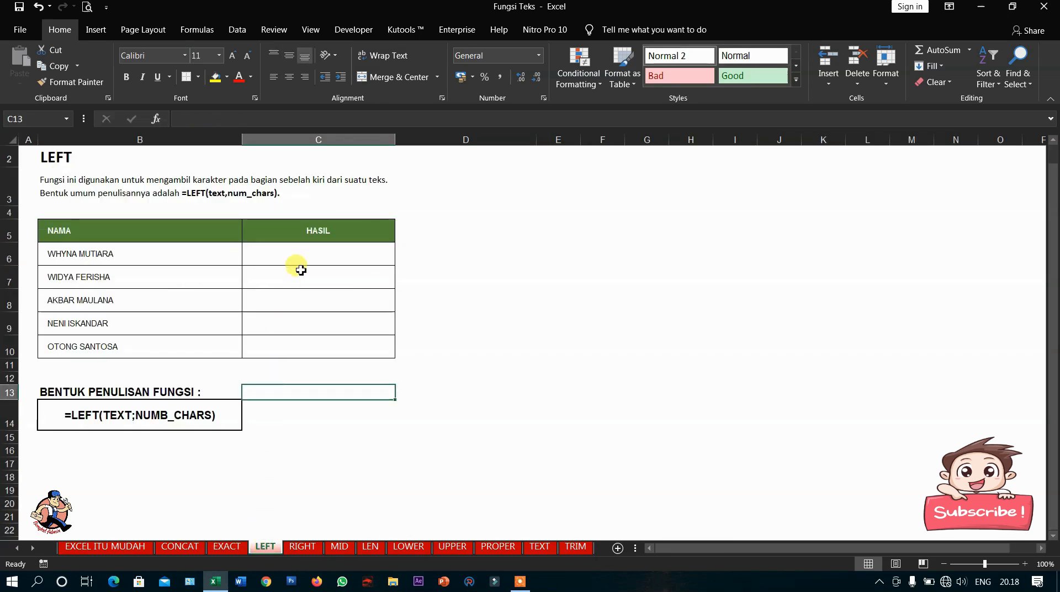
left_click(301, 256)
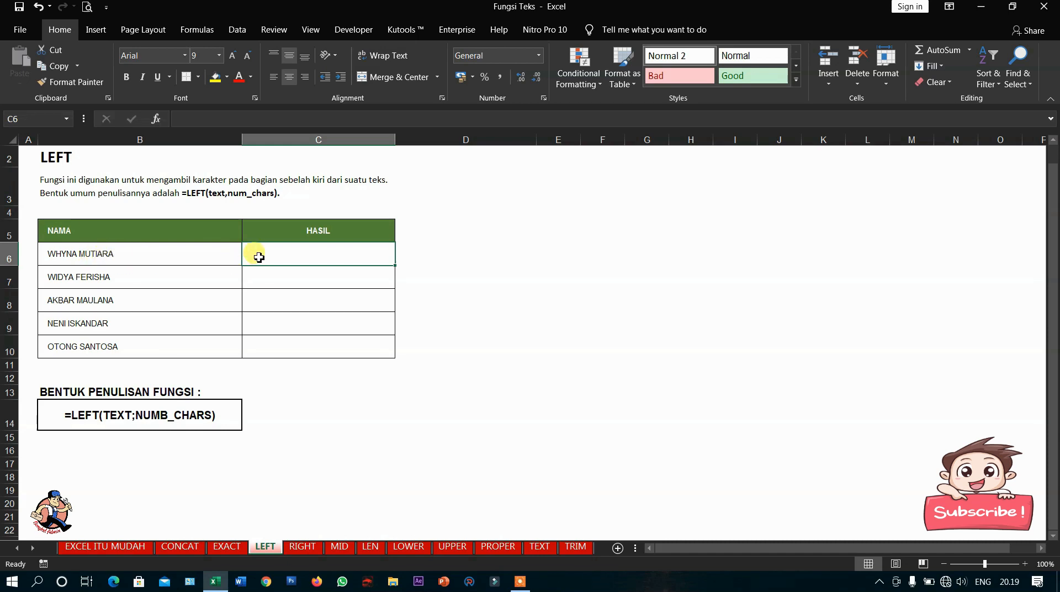
type("=")
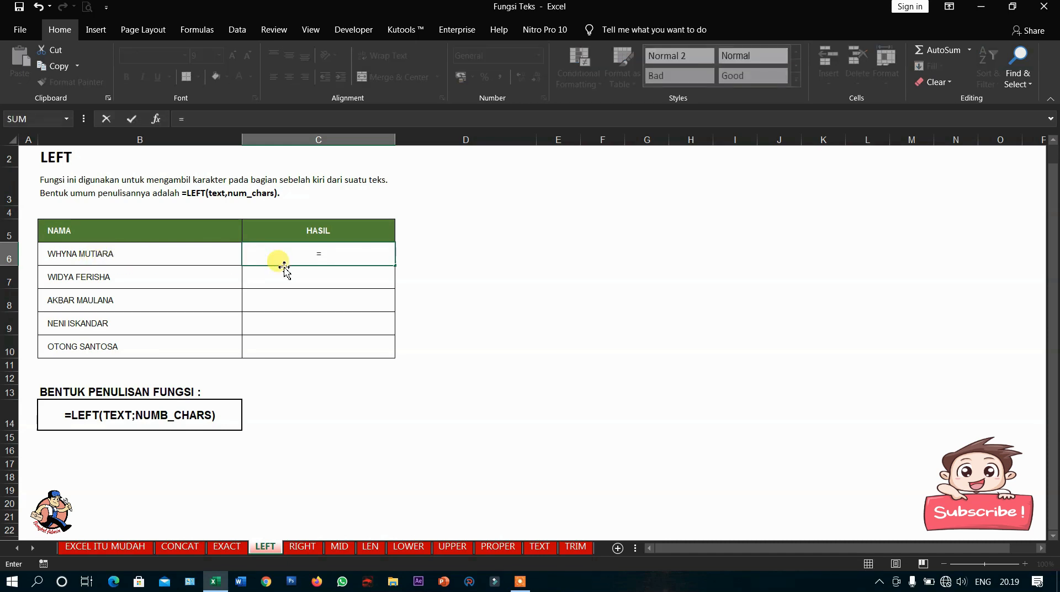
type("LEFT")
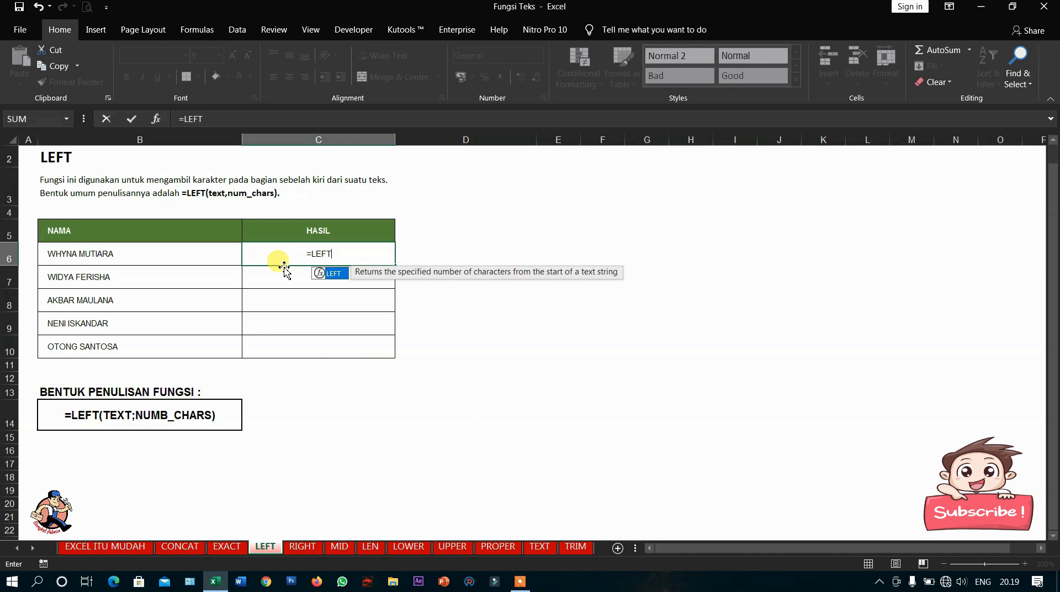
type("(")
left_click(190, 258)
type(";2")
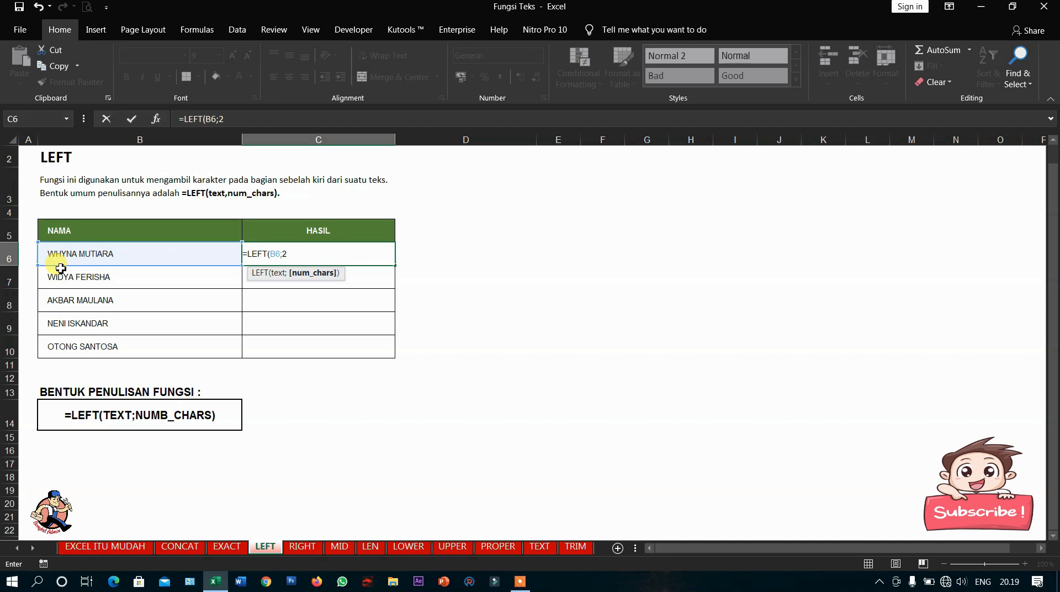
type(")")
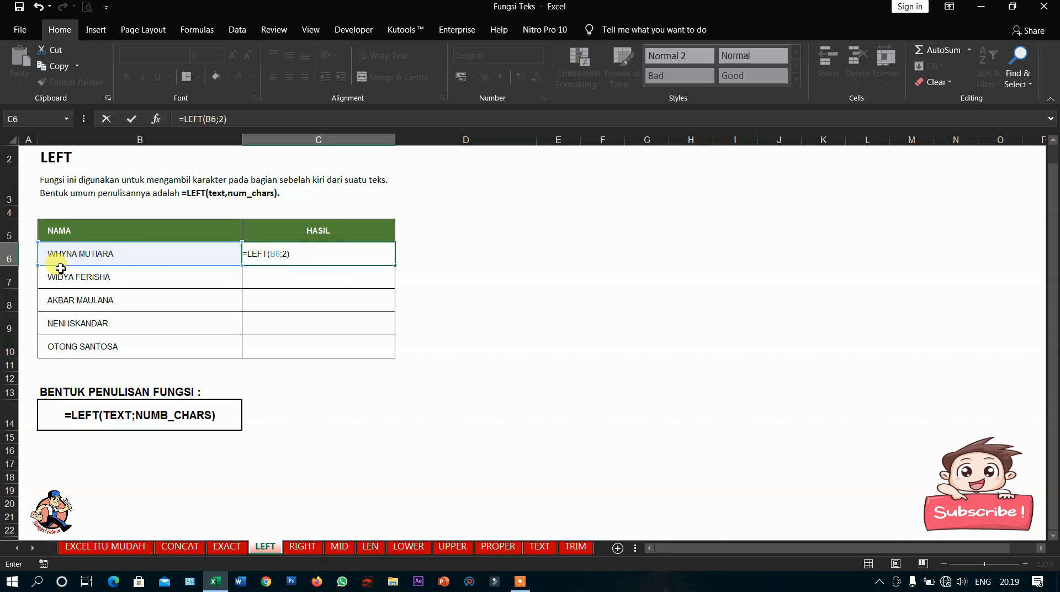
key("Return")
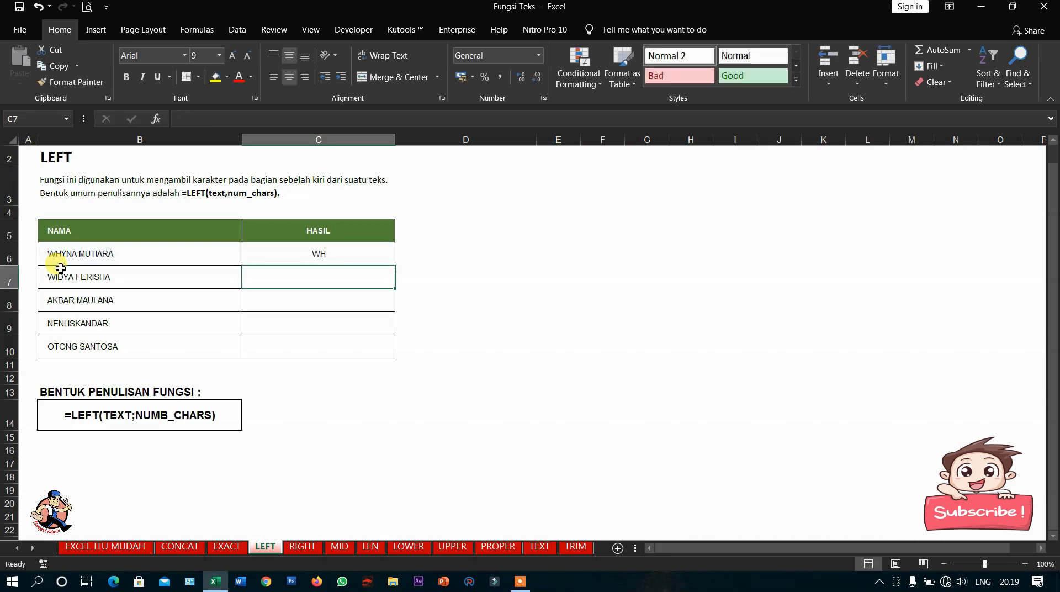
left_click(317, 251)
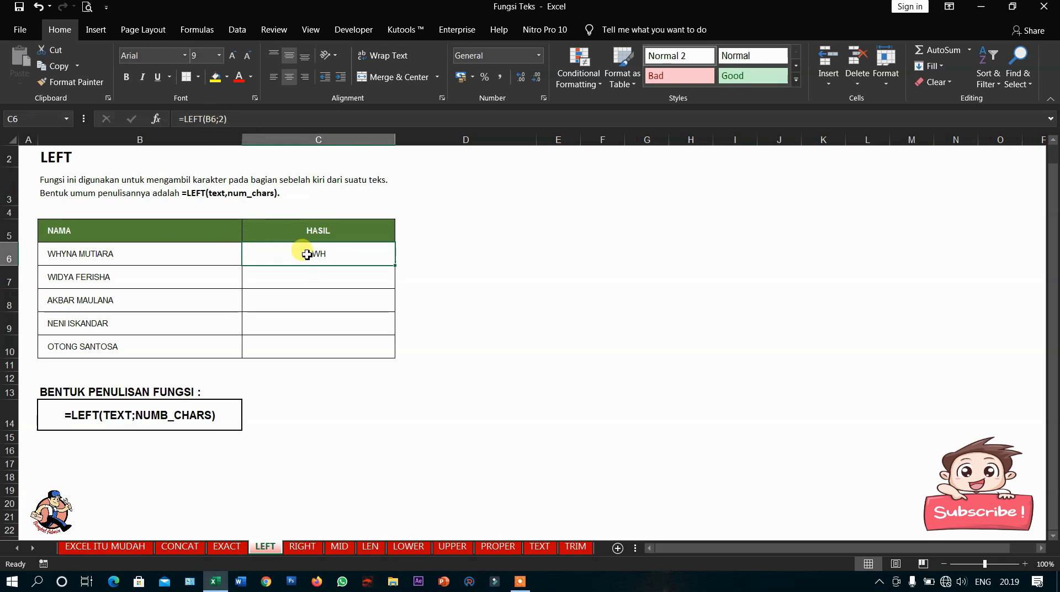
left_click(220, 119)
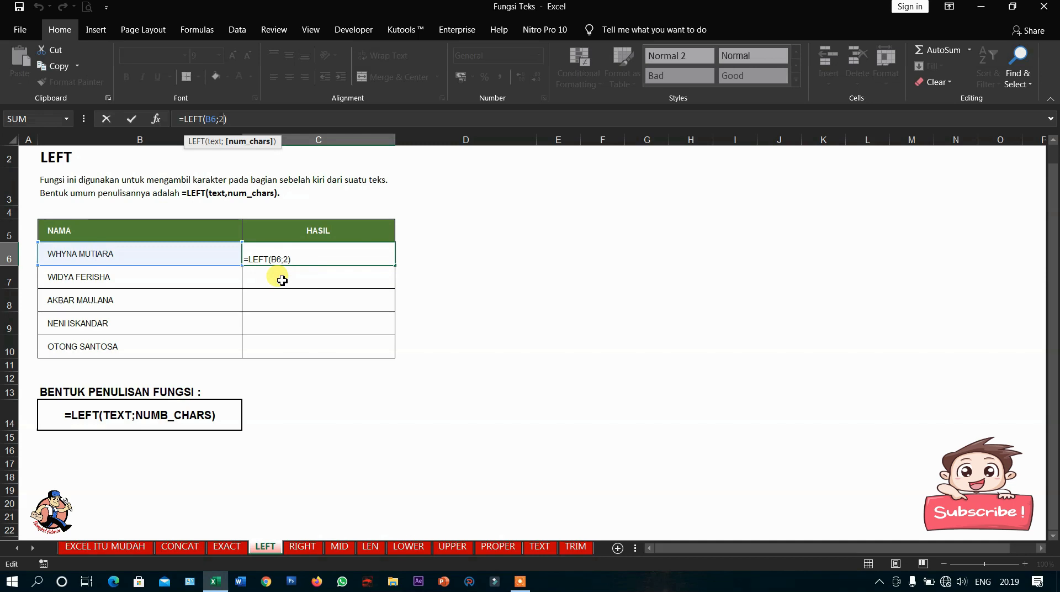
left_click(282, 280)
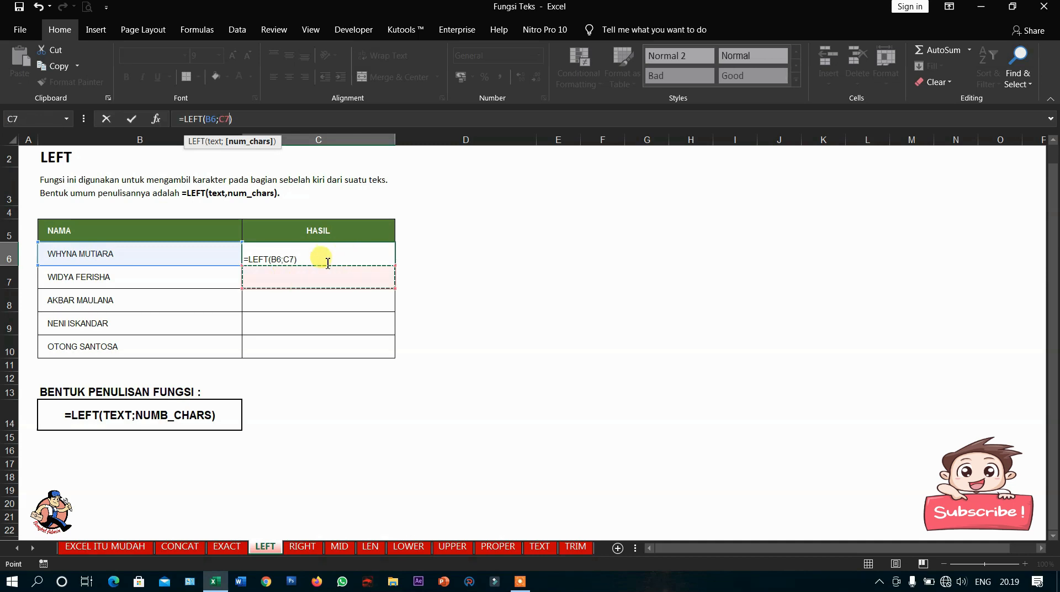
key("Escape")
Fill the LEFT formula from C6 down through C10 and check each HASIL cell.
left_click_drag(394, 265, 392, 357)
left_click(338, 282)
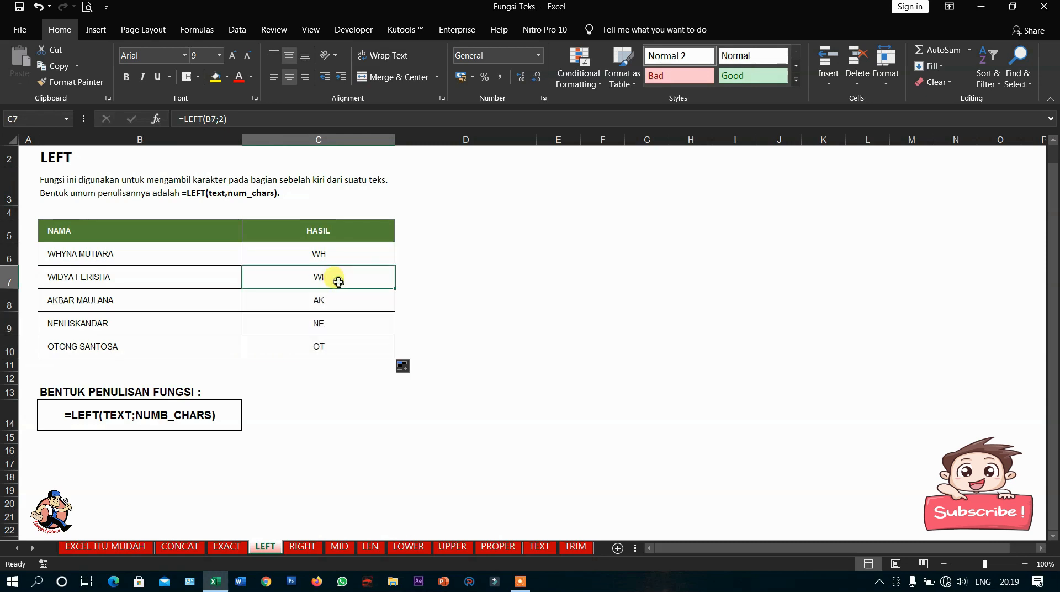
left_click(342, 254)
left_click(338, 275)
left_click(333, 299)
left_click(327, 324)
left_click(325, 345)
left_click(317, 251)
Change the formula in C7 to =LEFT(B7;3) and compare the extracted characters with the name in B7.
left_click(319, 275)
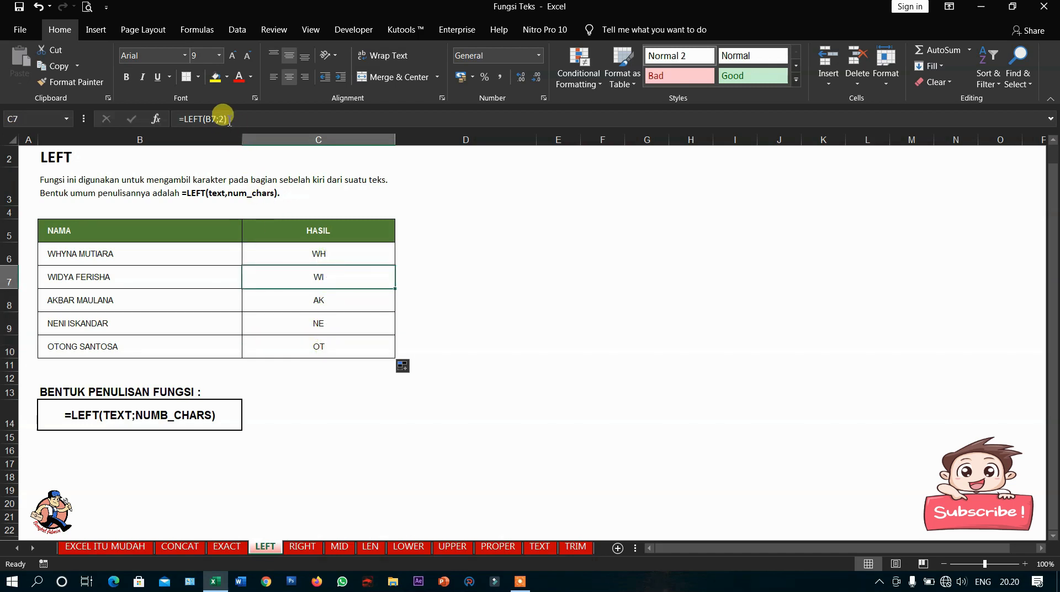
left_click(217, 118)
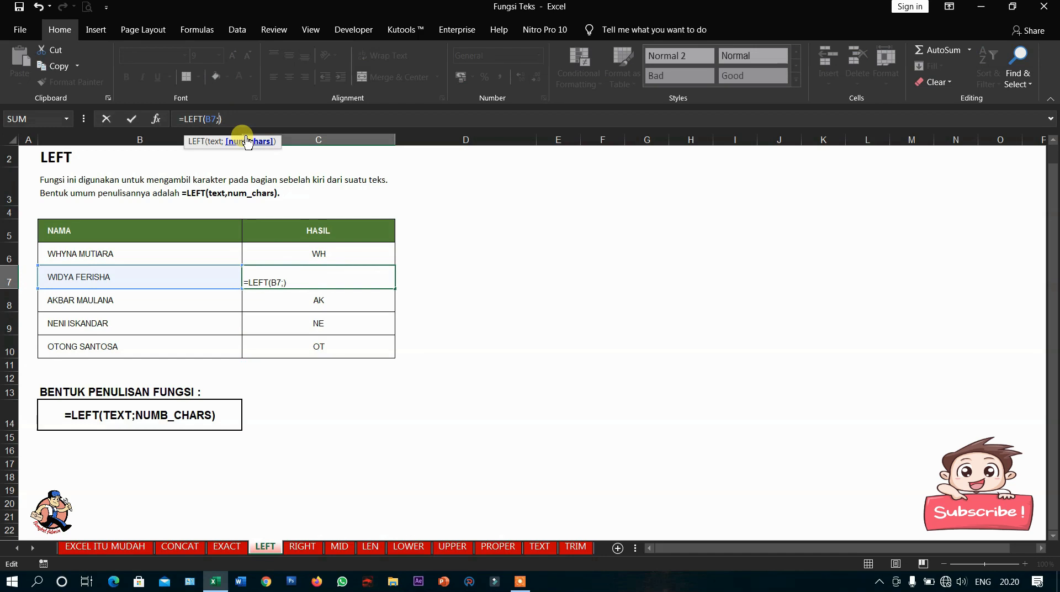
key("Return")
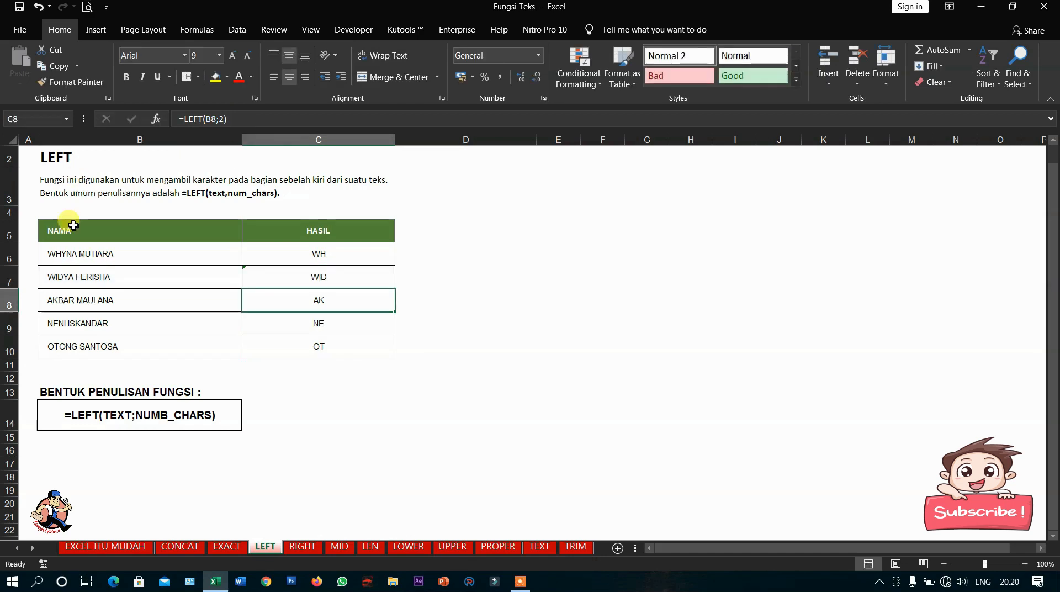
left_click(83, 279)
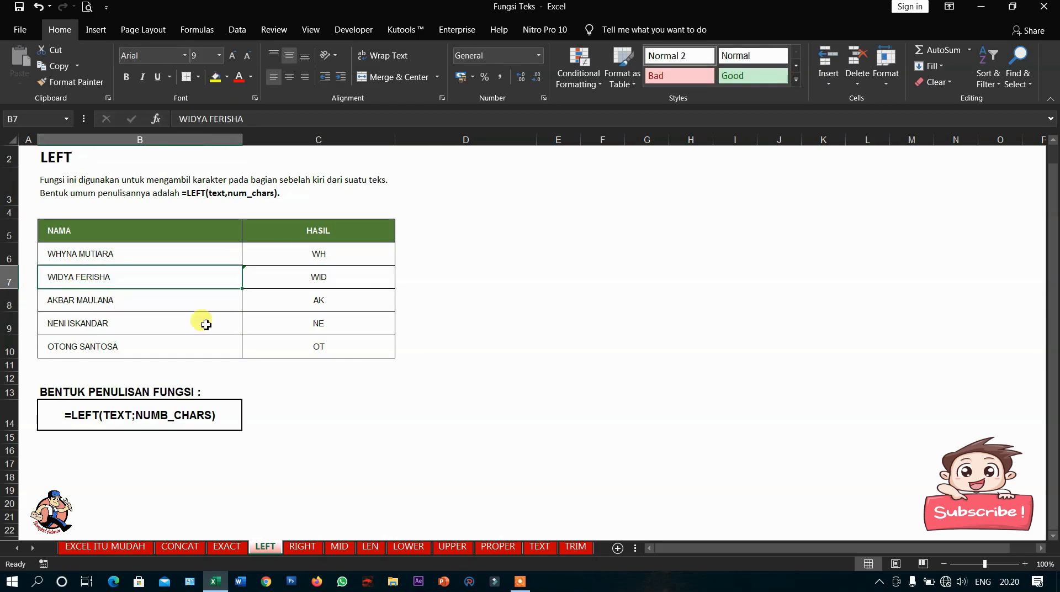
Change the formula in C8 to =LEFT(B8;4) to extract the first four characters of the name.
left_click(281, 303)
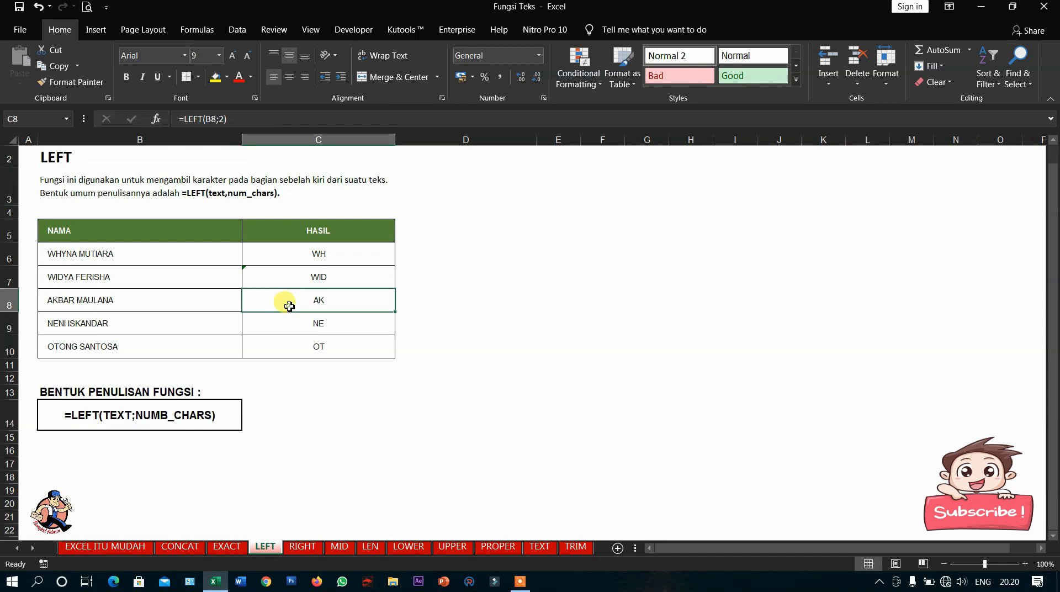
left_click(214, 119)
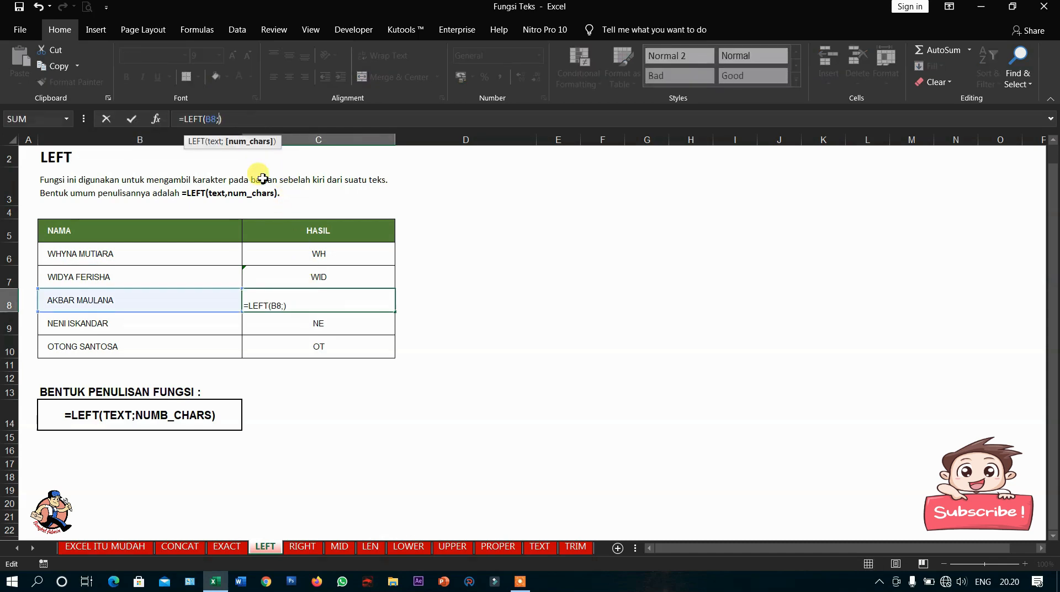
type("4")
key("Return")
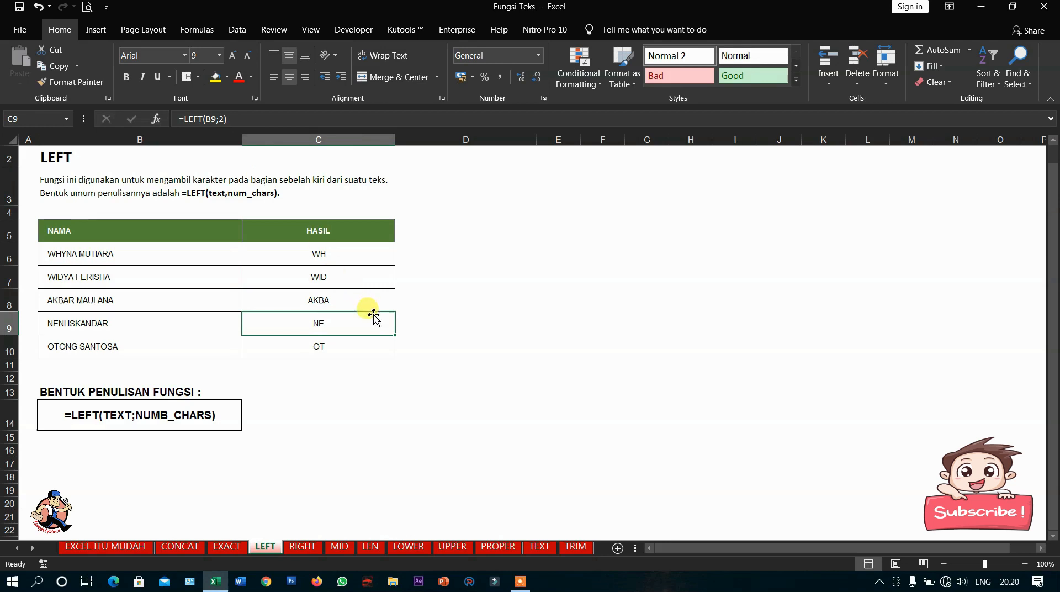
left_click(336, 307)
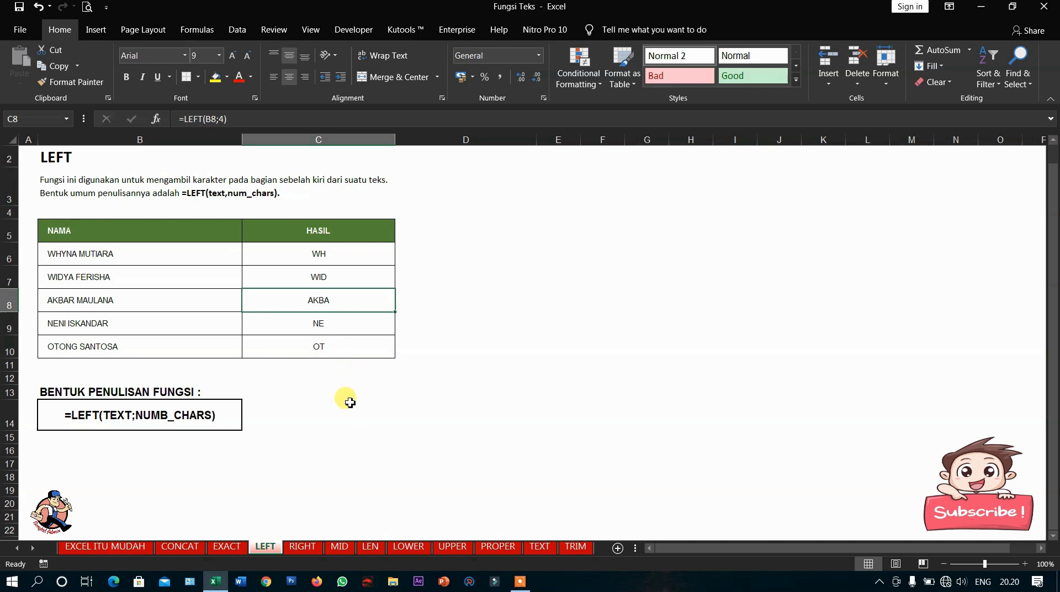
Switch to the RIGHT worksheet and enter =RIGHT(B6;2) in cell C6 under HASIL to extract the last two characters.
left_click(302, 546)
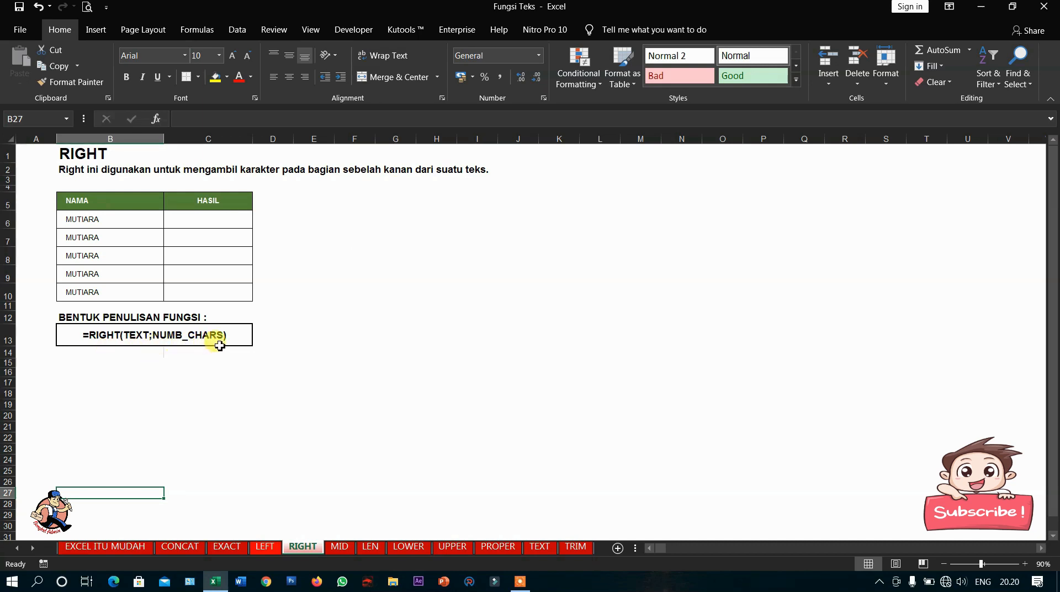
left_click(212, 219)
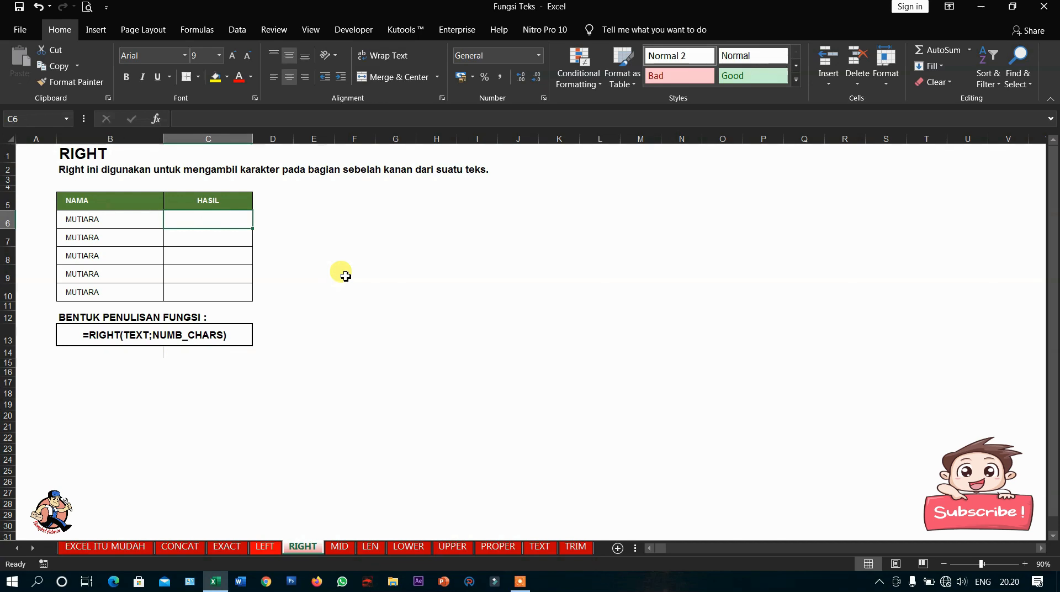
type("=RIGHT(")
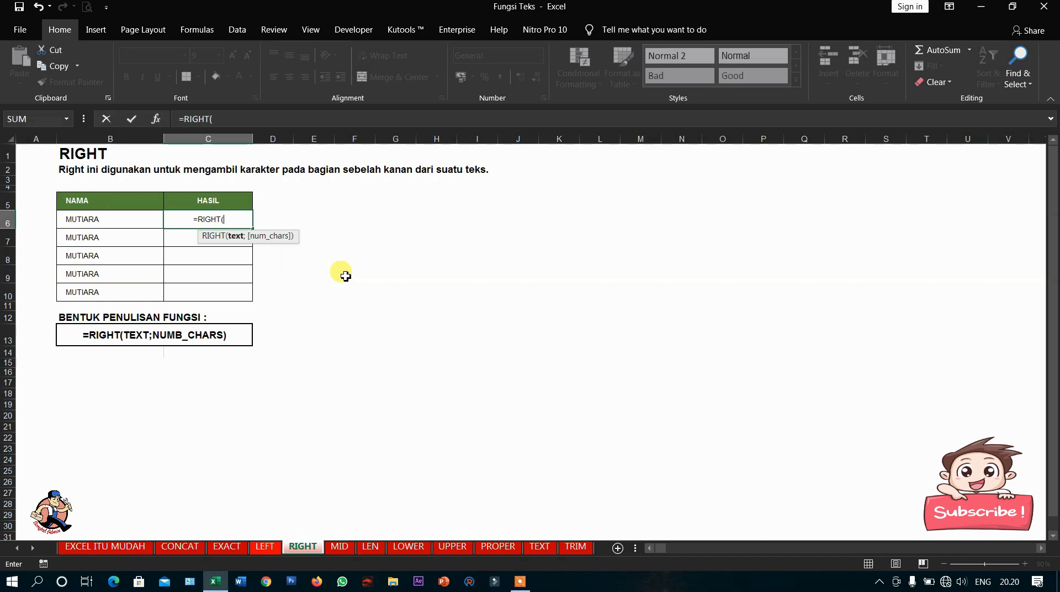
left_click(115, 222)
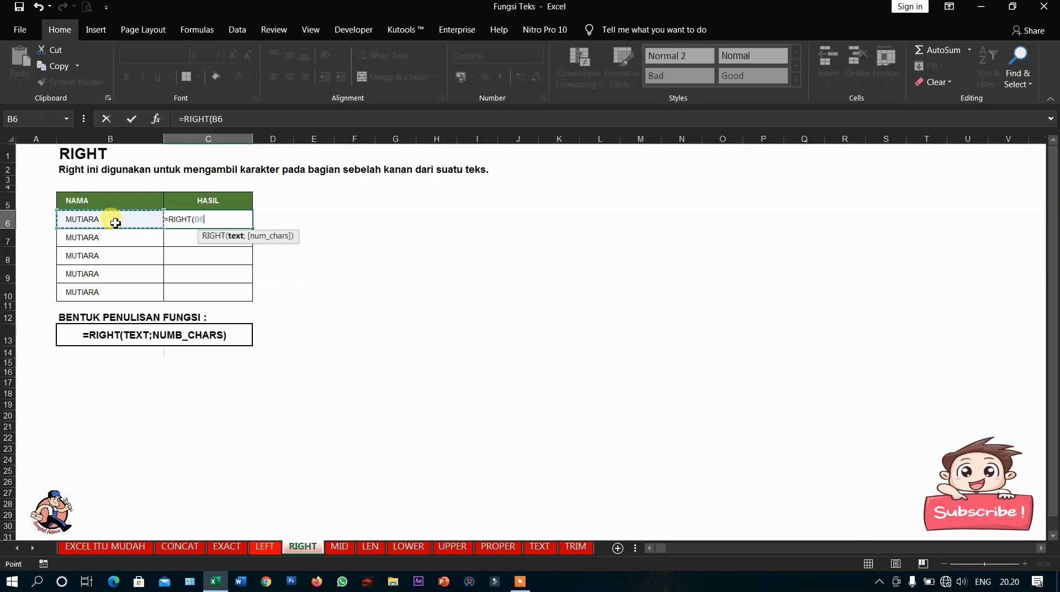
type(";")
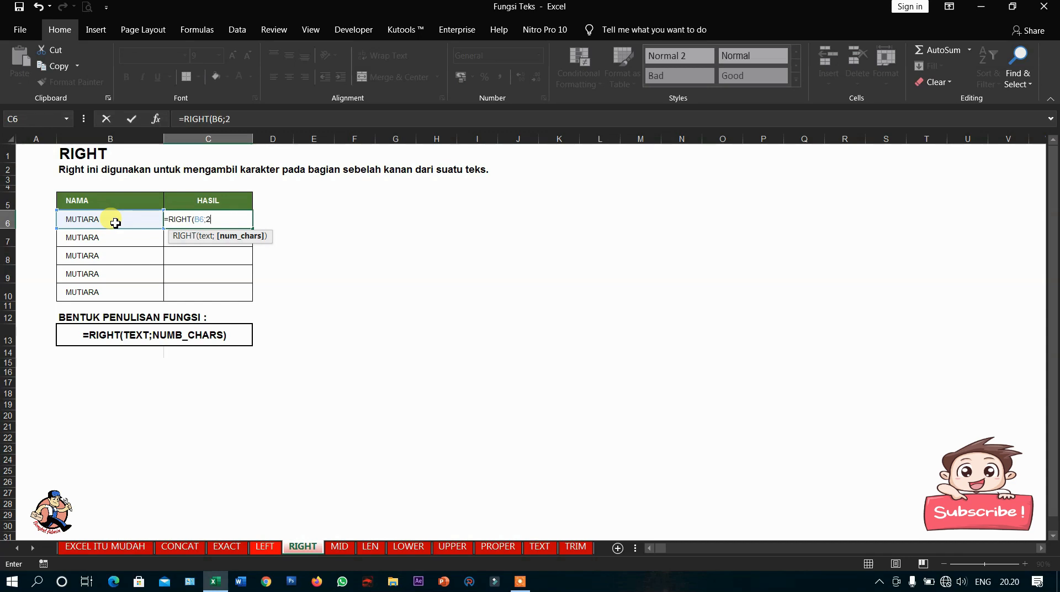
type("2)")
key("Return")
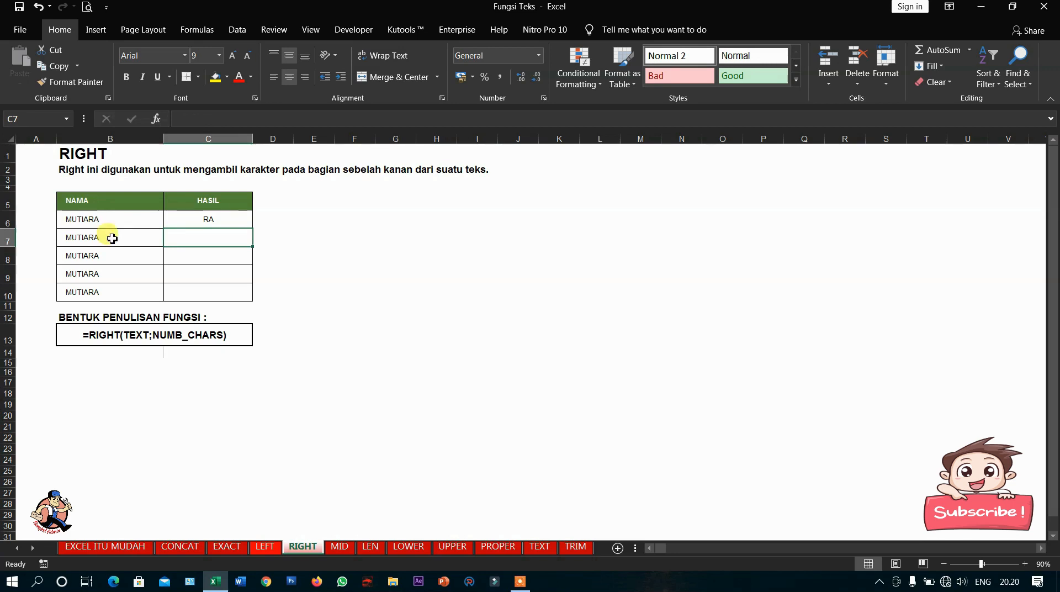
Fill the RIGHT formula from C6 down through C10, and change the formula in C7 to =RIGHT(B7;3).
left_click(215, 221)
left_click_drag(251, 228, 251, 298)
left_click(222, 237)
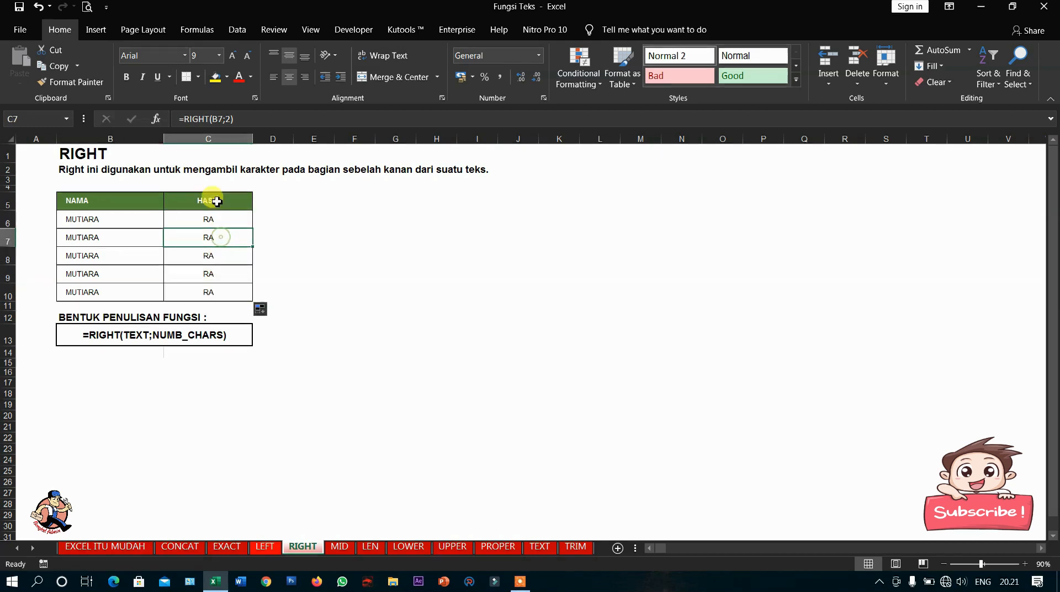
left_click(220, 118)
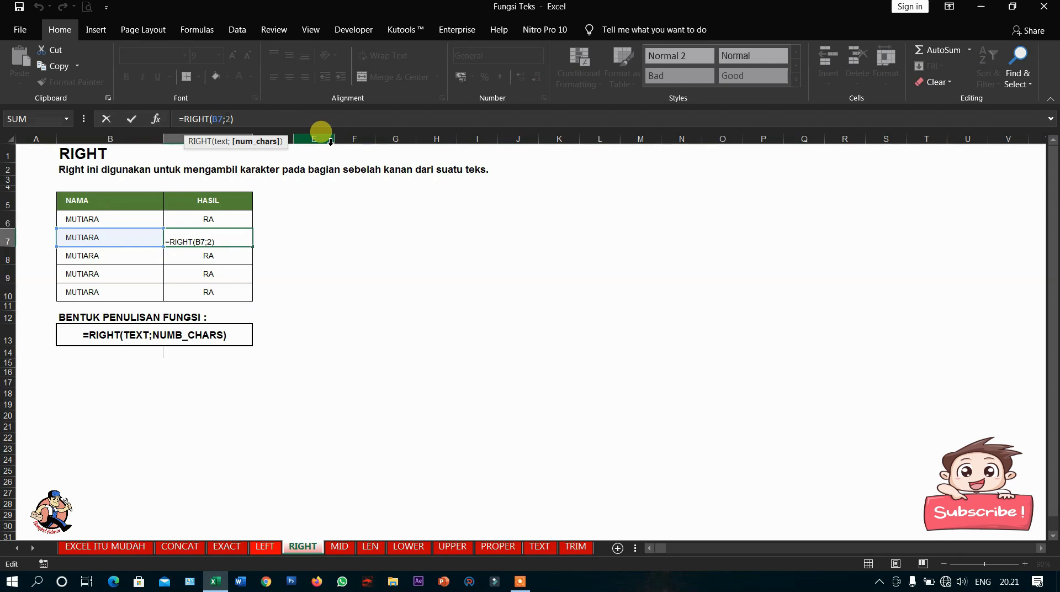
type("3")
key("Return")
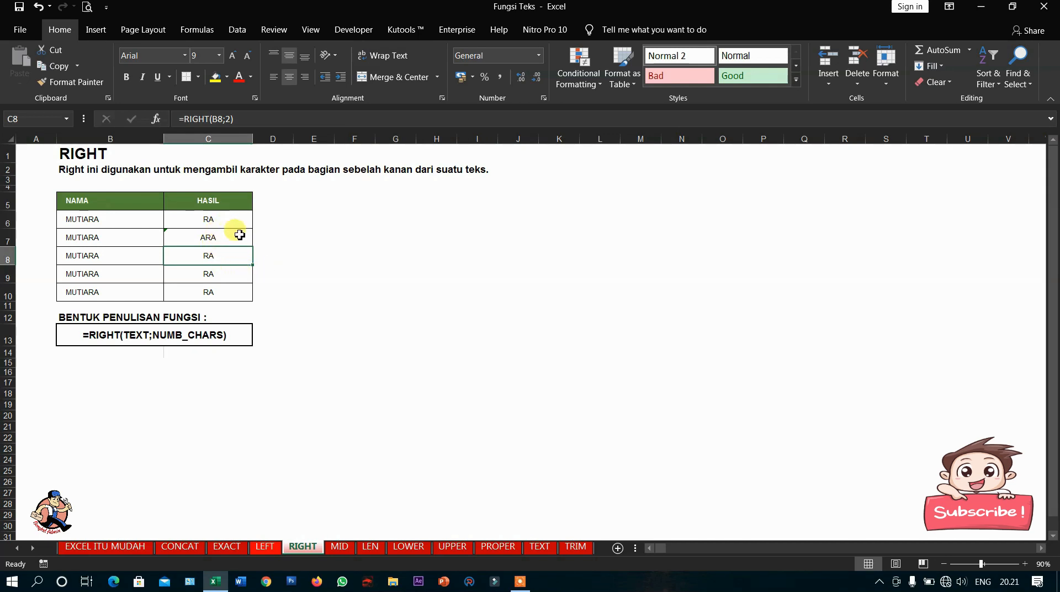
Switch to the MID worksheet and enter =MID(B6;4;2) in cell C6 to extract two characters starting from the fourth.
left_click(332, 547)
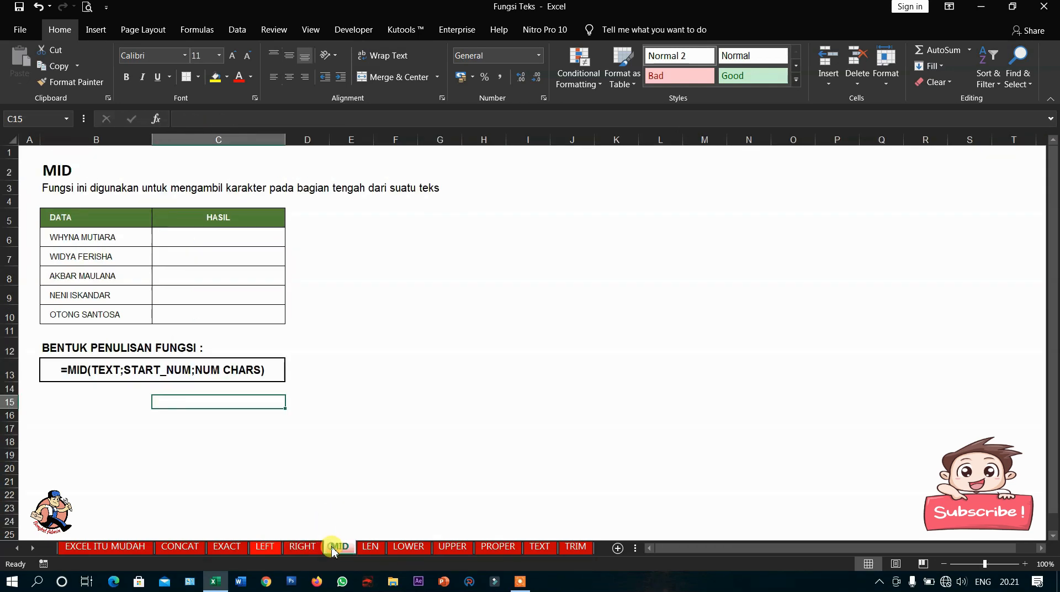
left_click(145, 241)
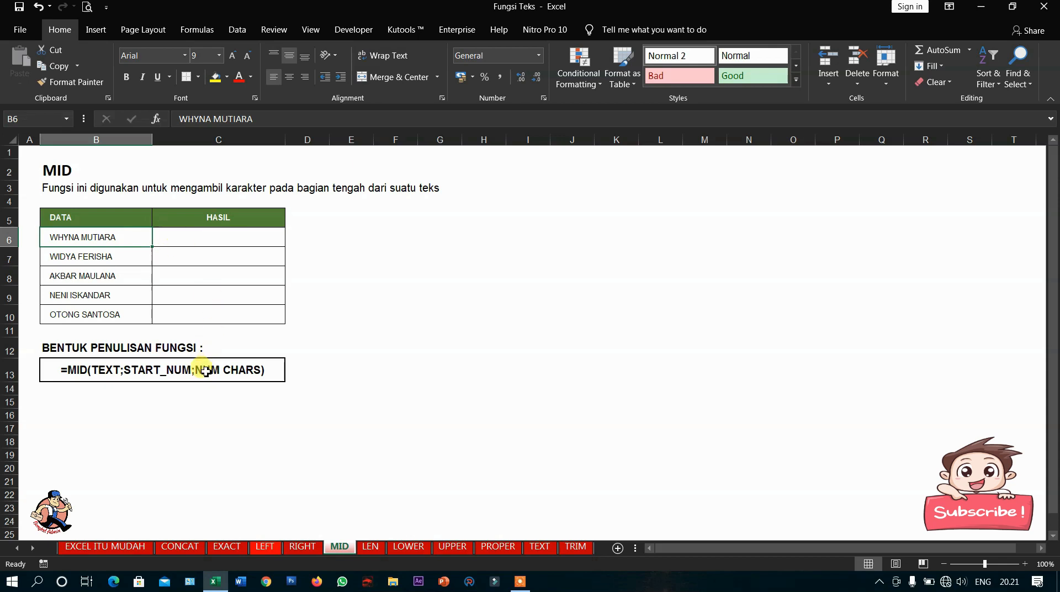
left_click(206, 237)
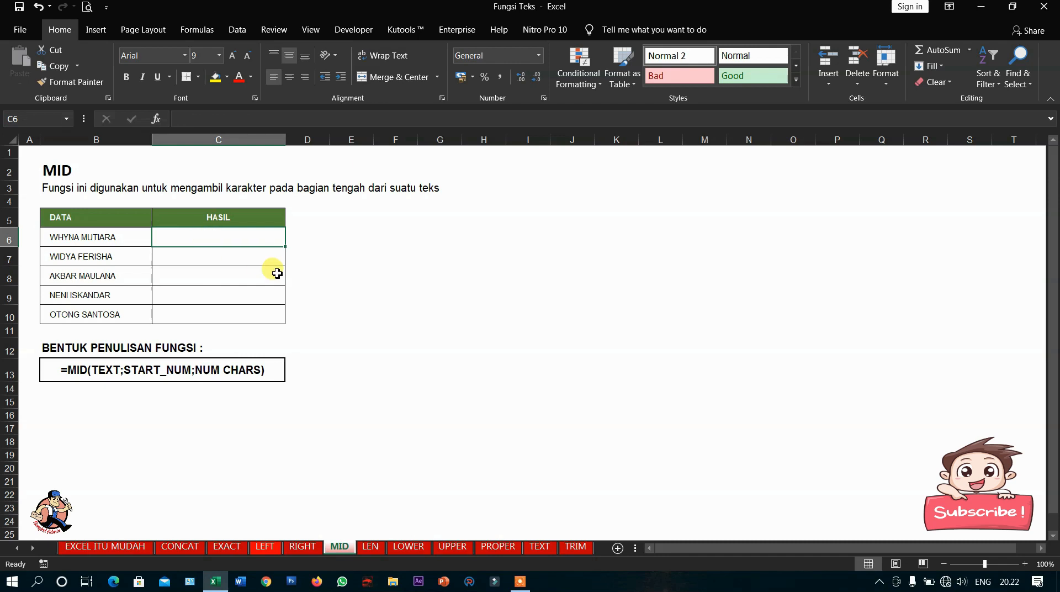
type("=")
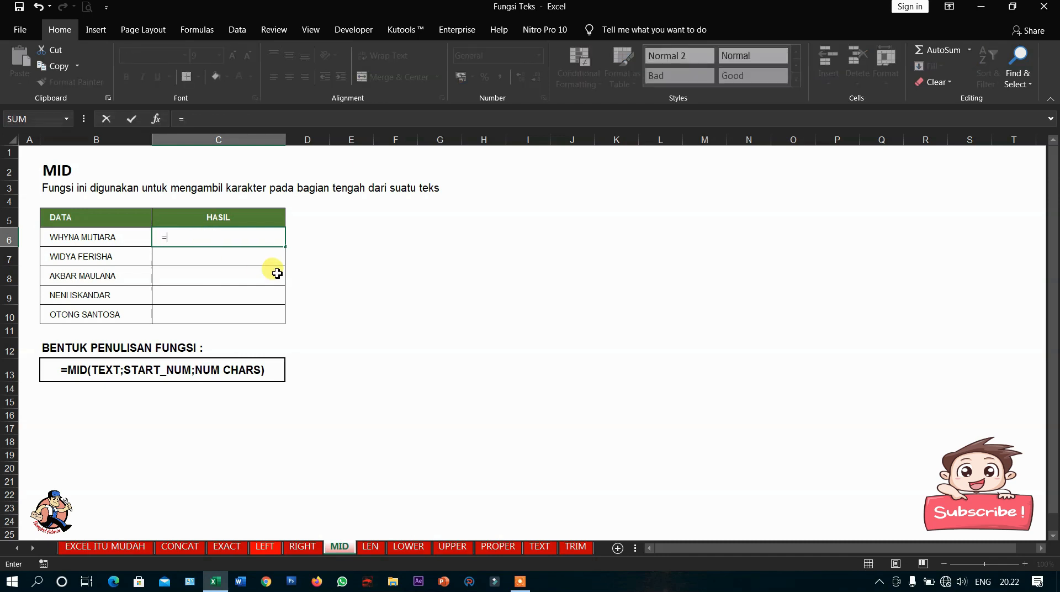
type("MID(")
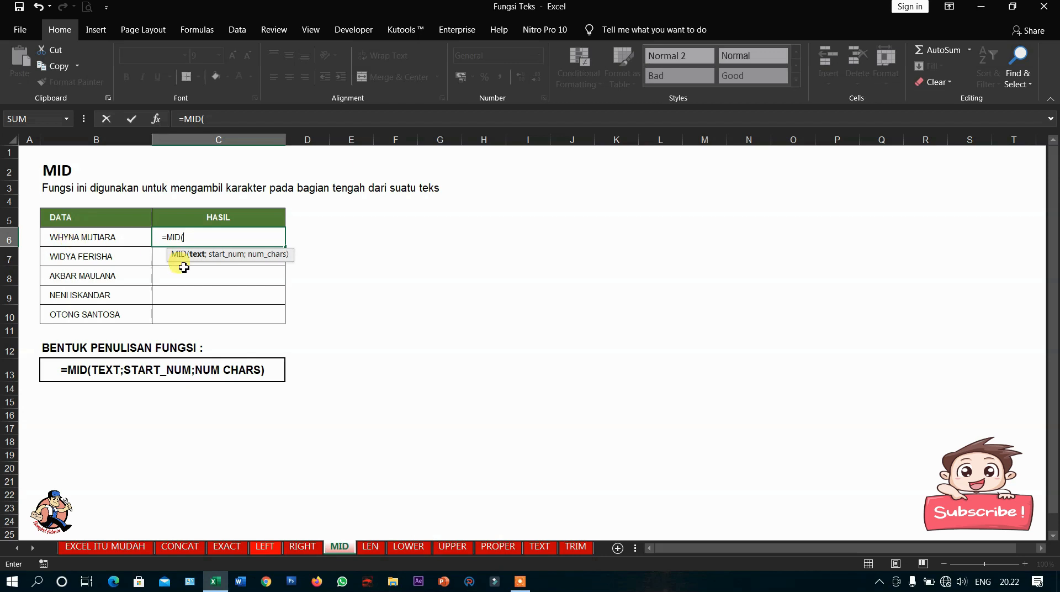
left_click(101, 237)
type(";")
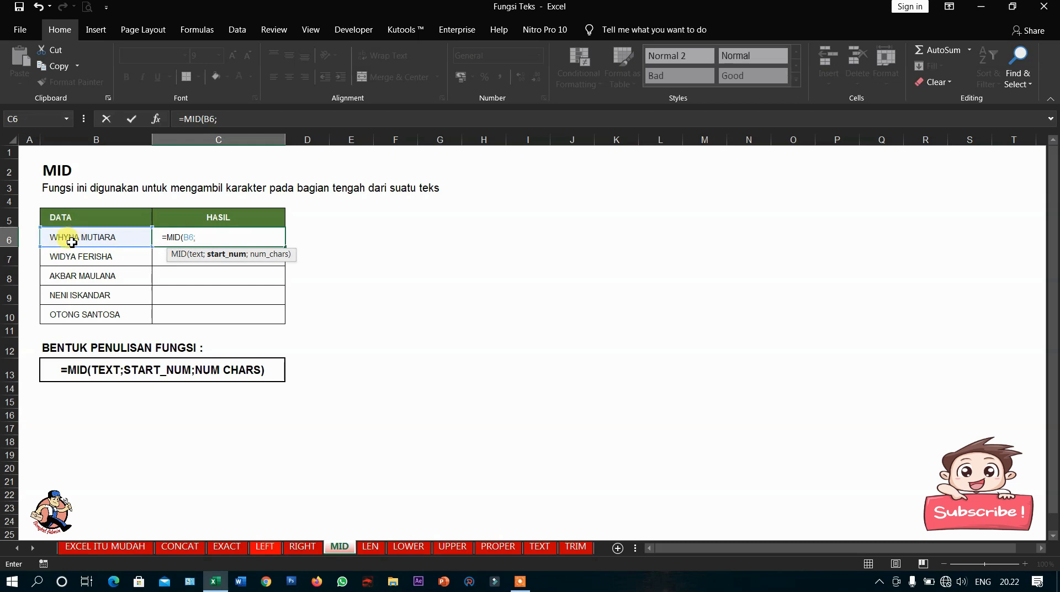
type(";")
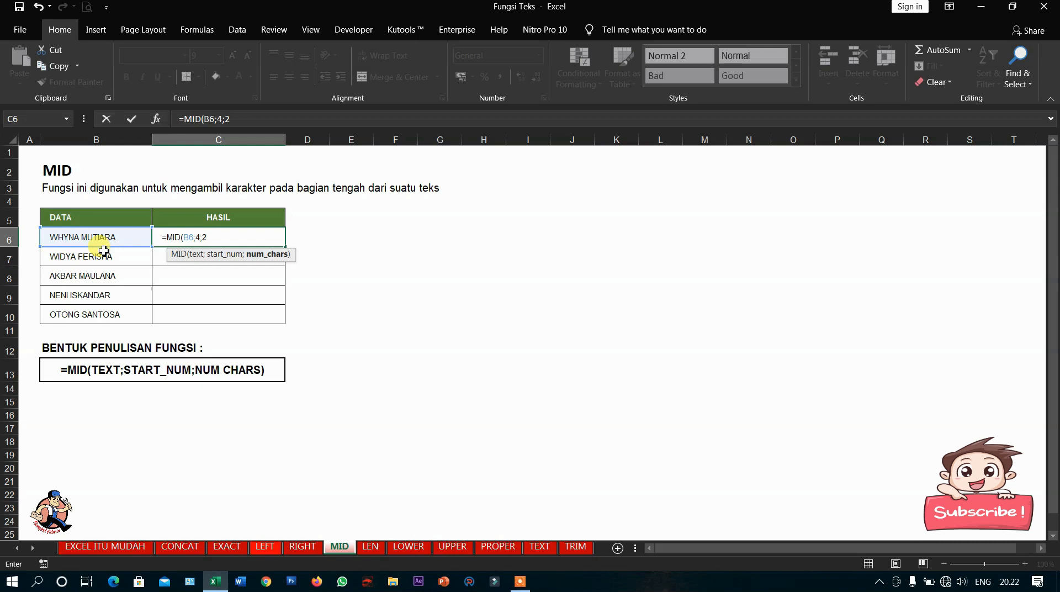
type("2)")
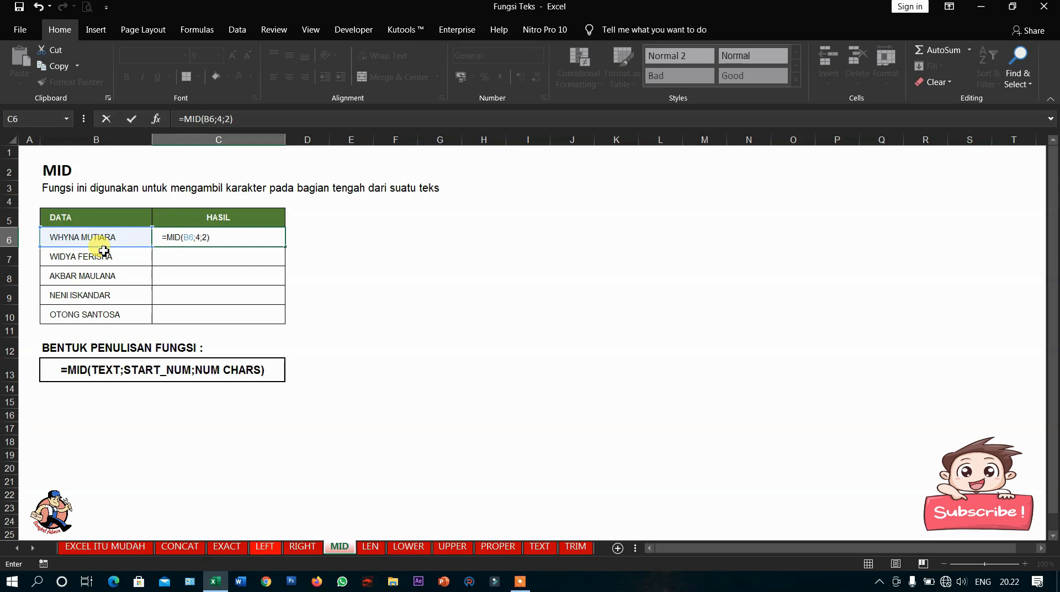
key("Return")
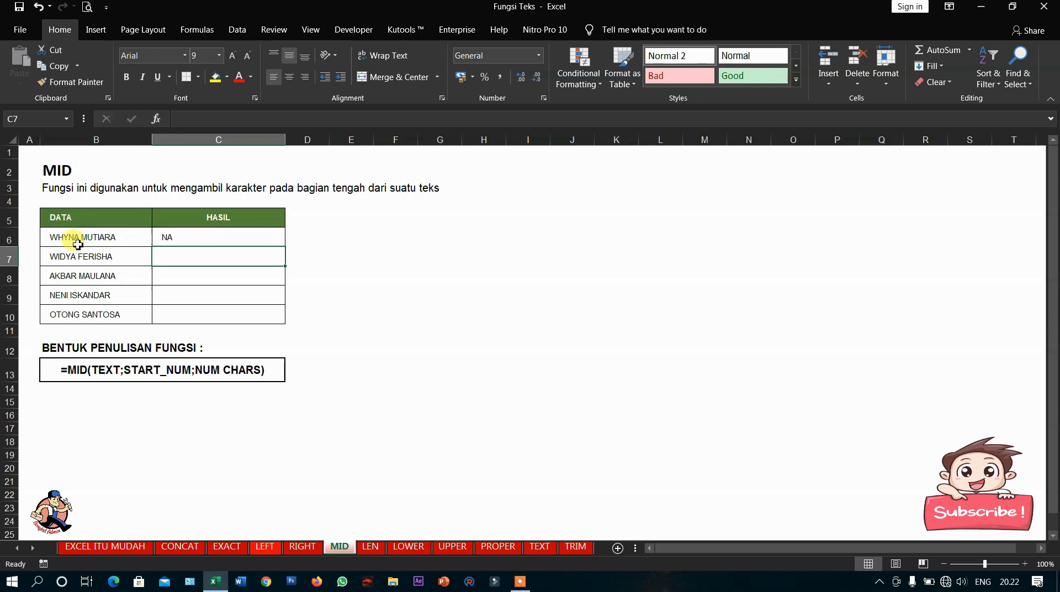
Fill the MID formula from C6 down through C10 and check the results in the filled cells.
left_click(184, 237)
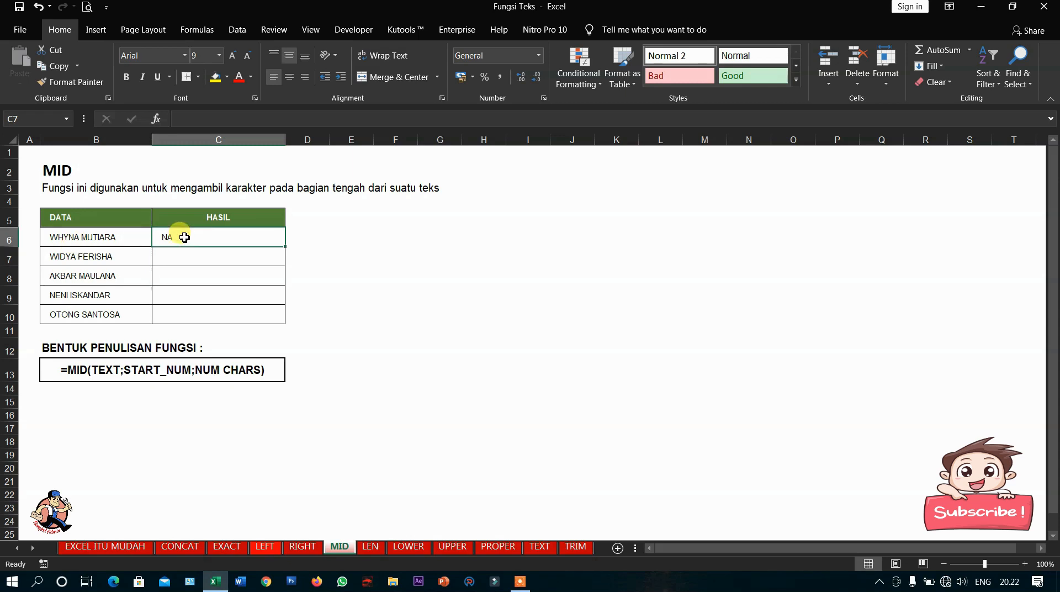
left_click_drag(286, 246, 283, 321)
left_click(197, 266)
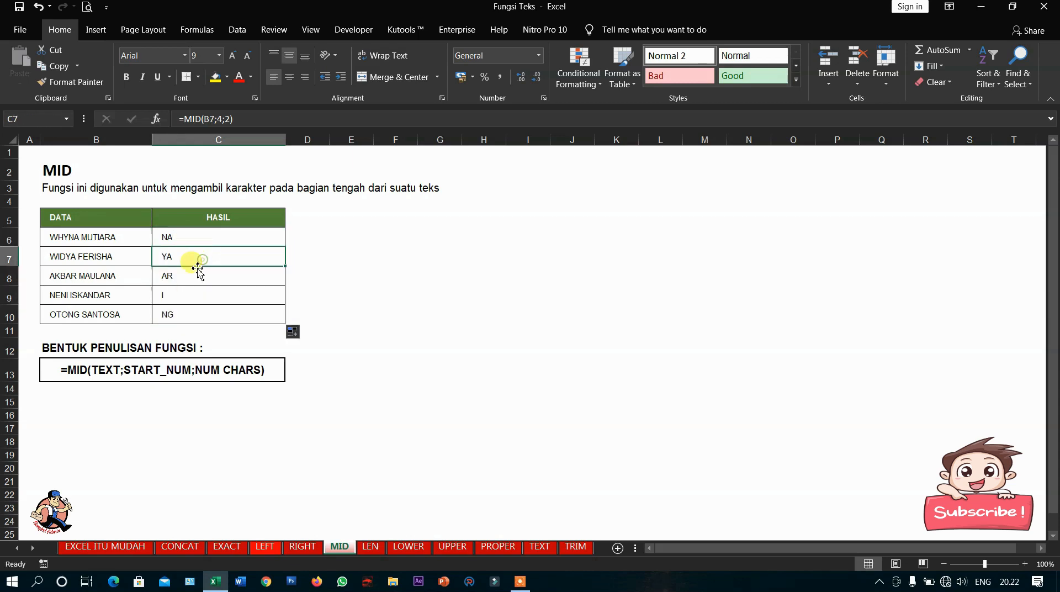
left_click(181, 293)
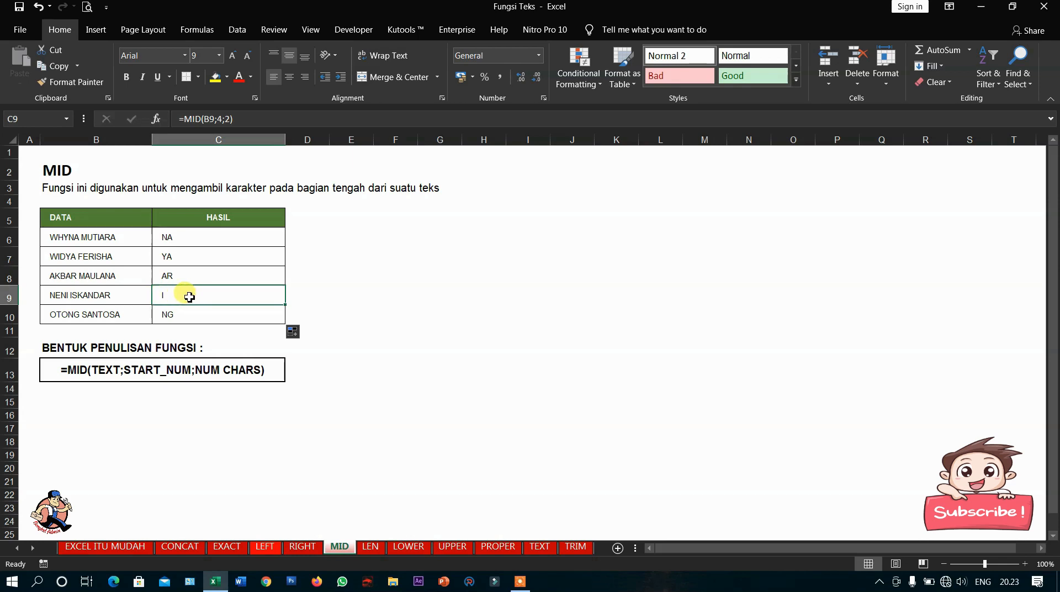
Change the formula in C10 to =MID(B10;4;4) to extract four characters from the middle of the name.
left_click(186, 313)
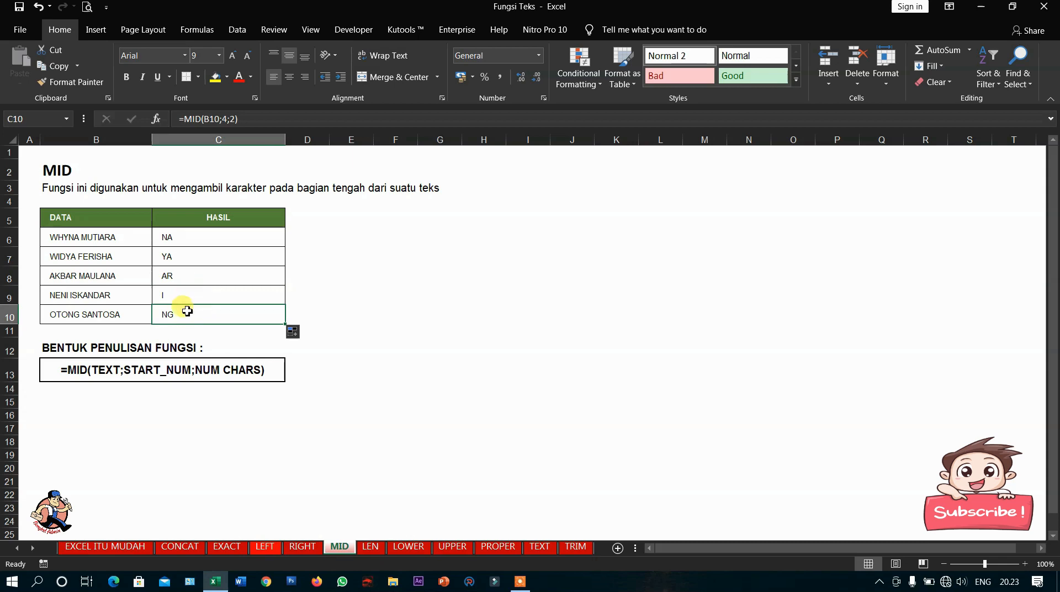
left_click(230, 119)
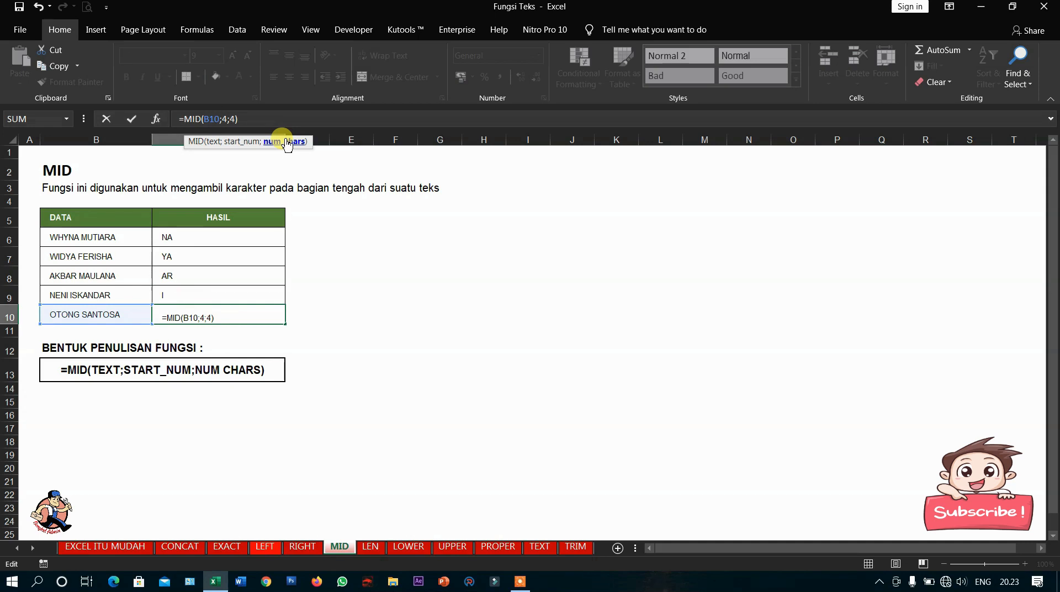
key("Return")
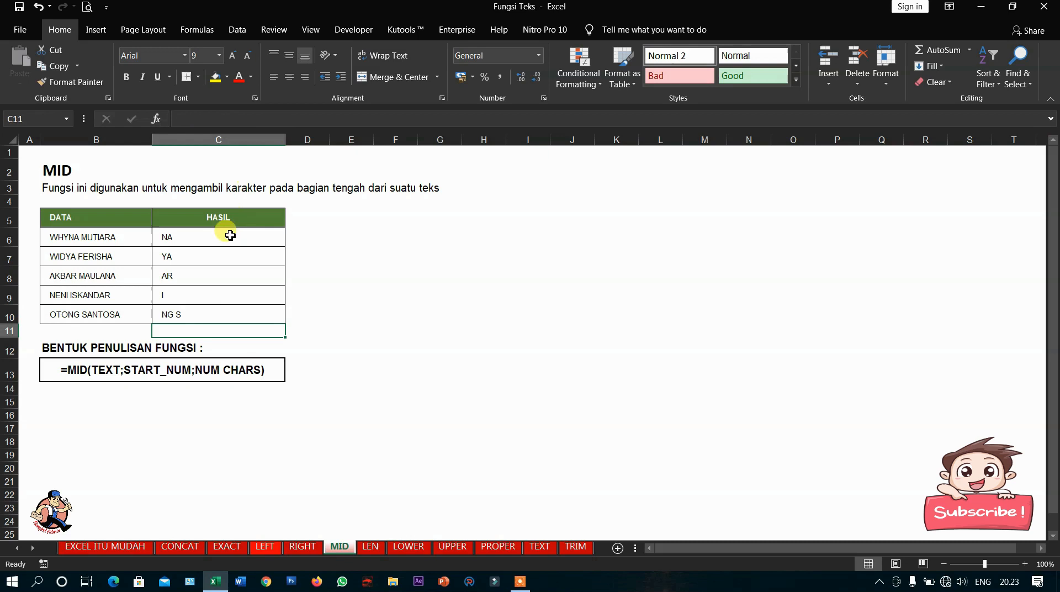
left_click(203, 313)
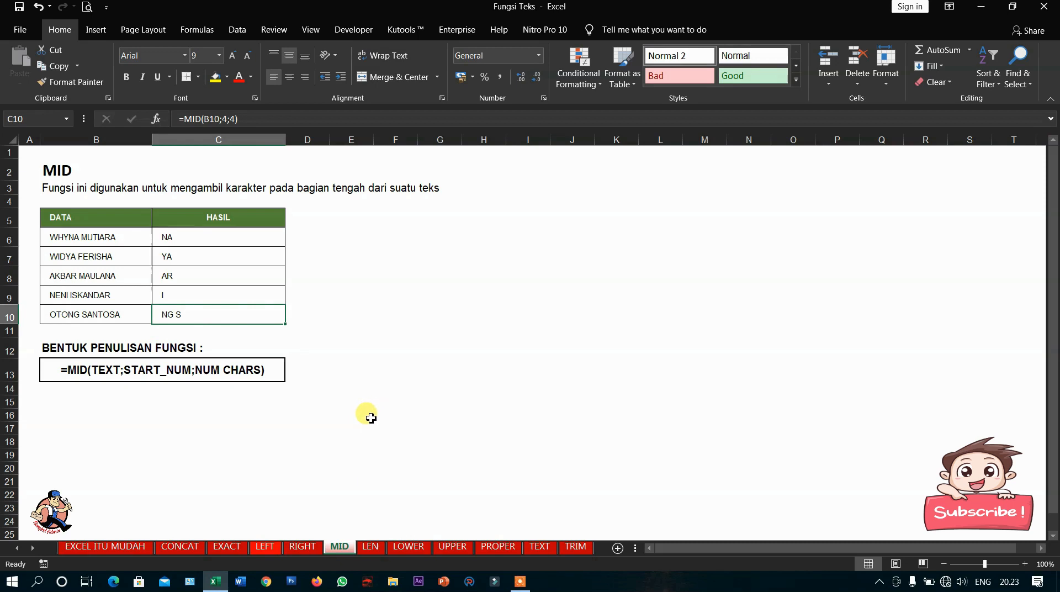
Switch to the LEN worksheet and enter =LEN(B5) in cell C5 under HASIL to count the text's characters.
left_click(371, 547)
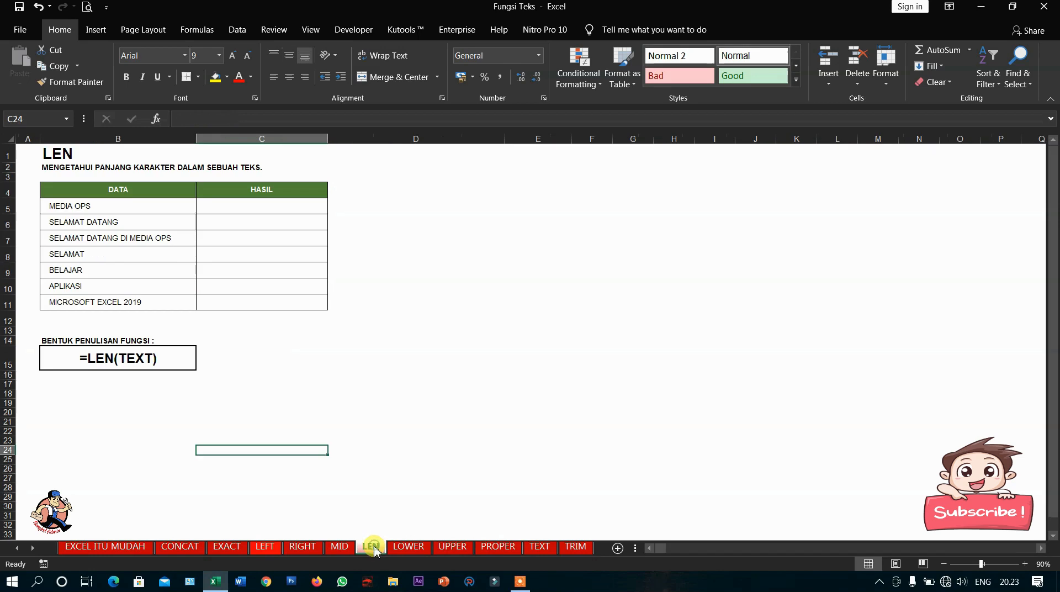
left_click(63, 164)
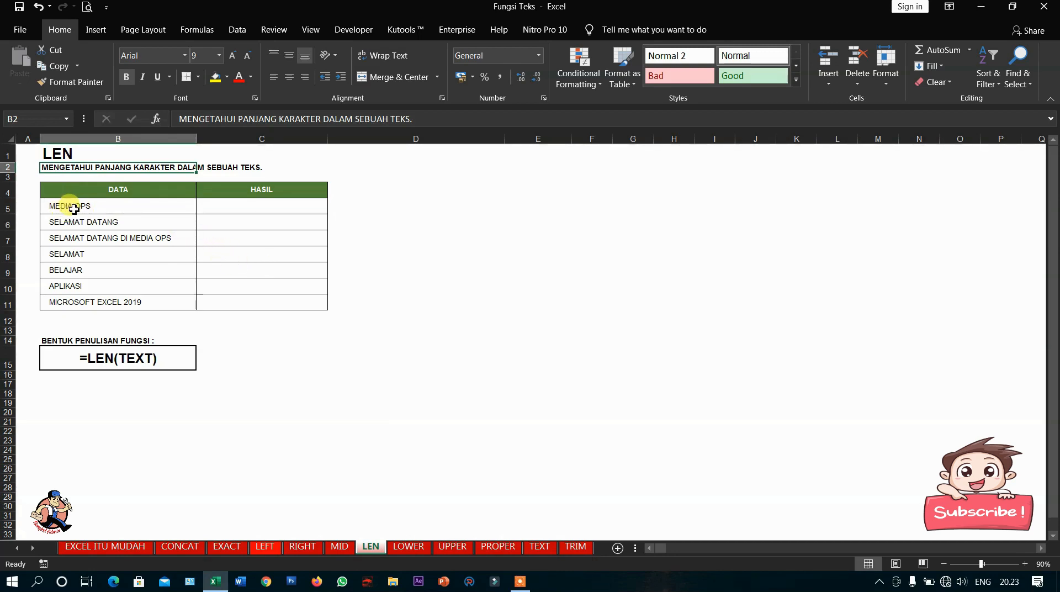
left_click(241, 211)
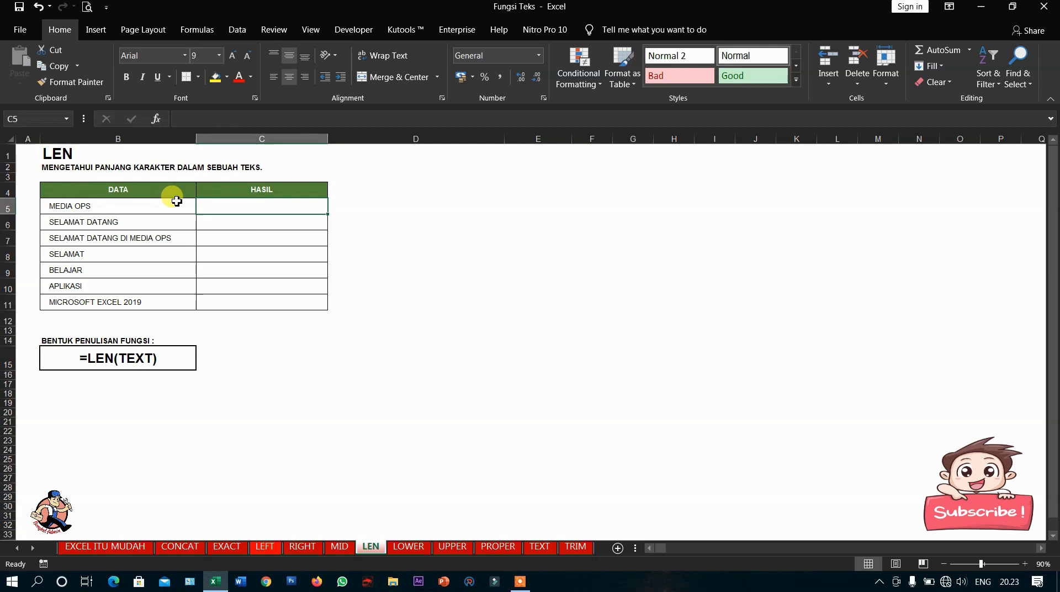
type("=")
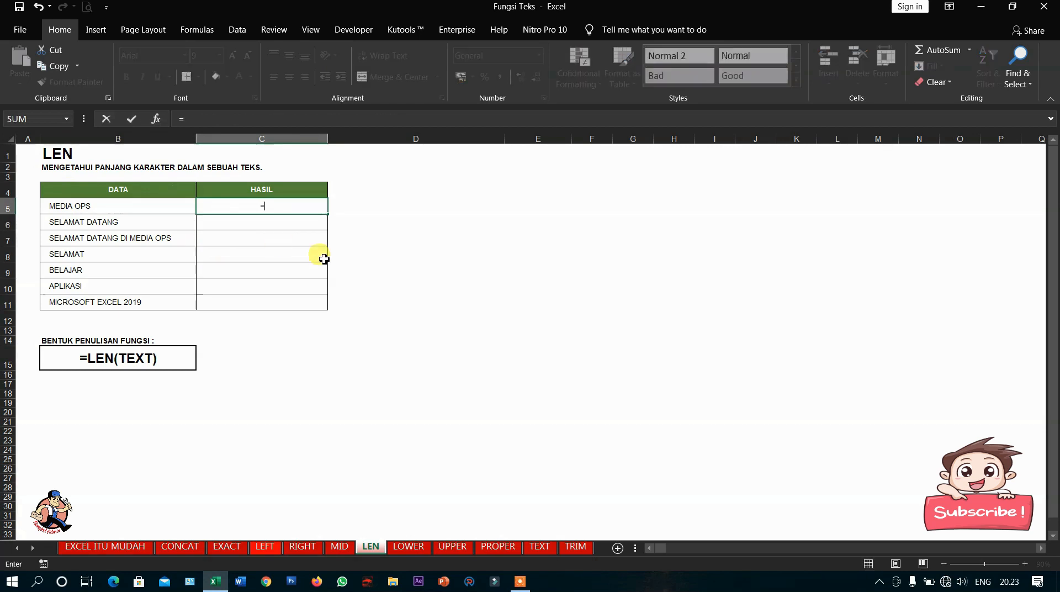
type("LEN(")
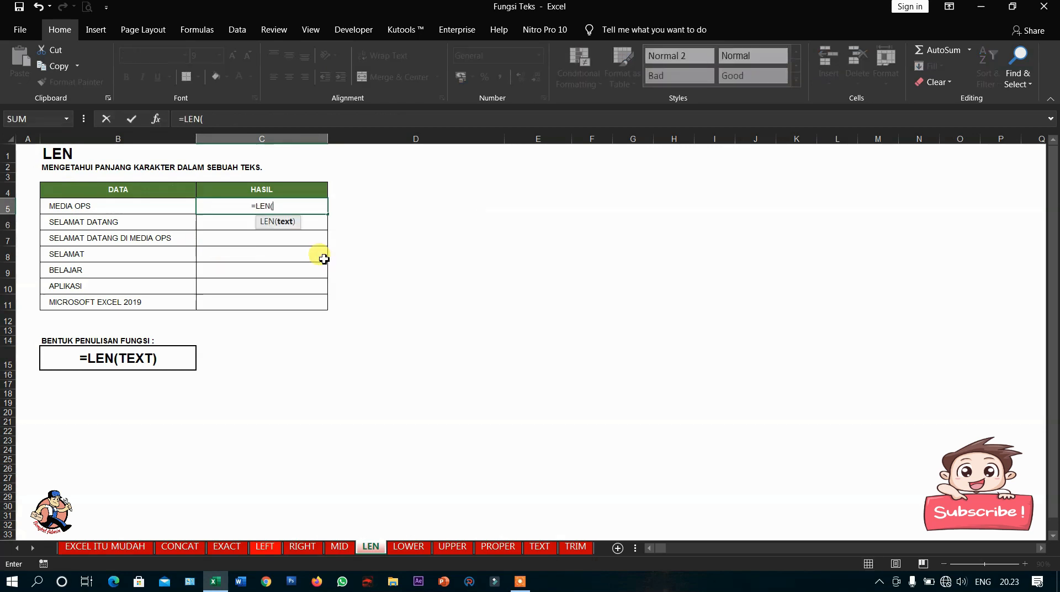
left_click(163, 205)
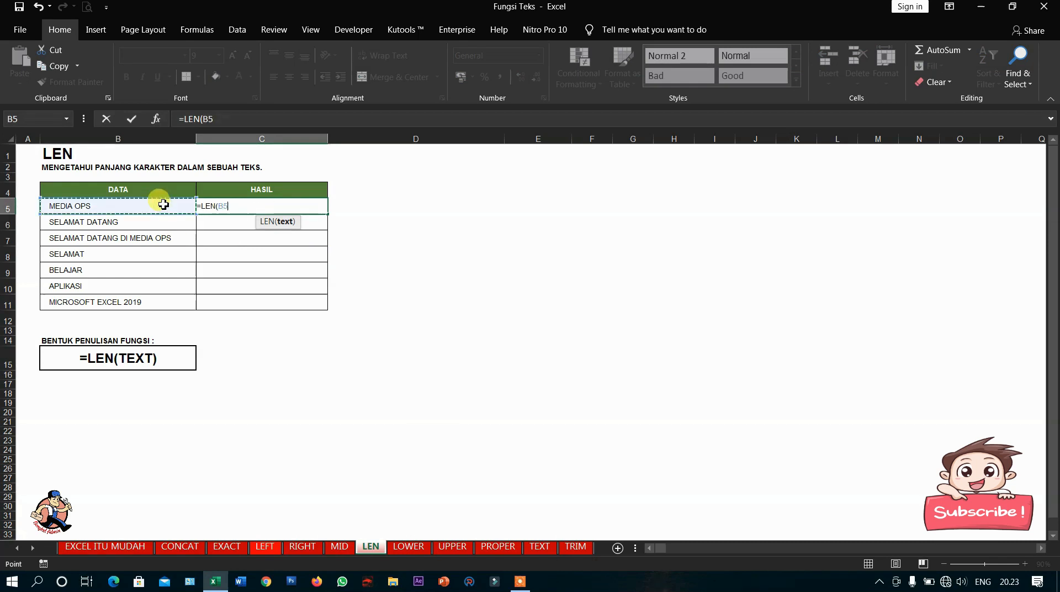
type(")")
key("Return")
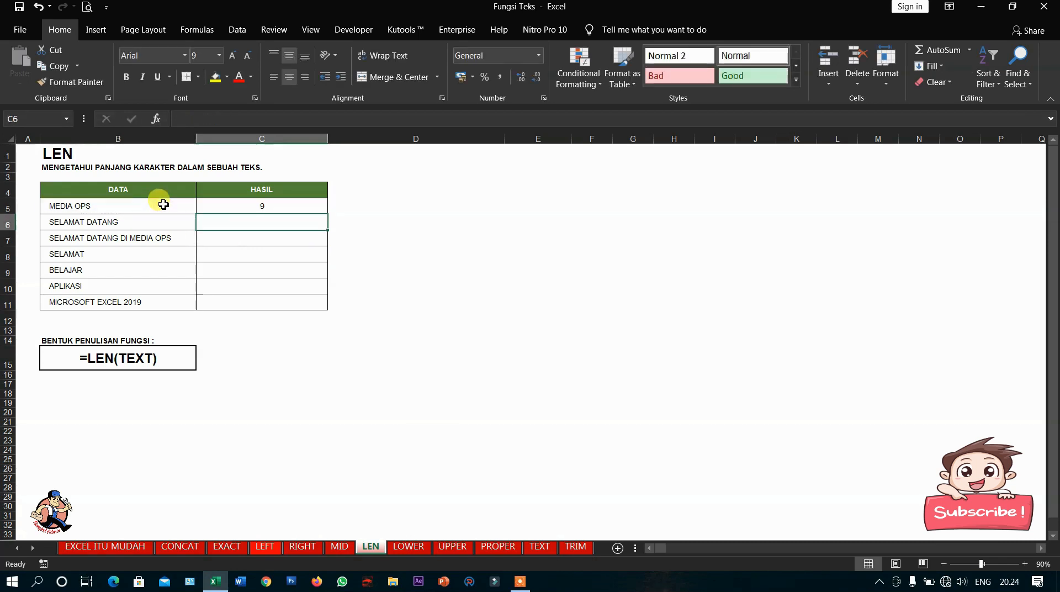
Fill the LEN formula from C5 down through C11 and check the formula in C7.
left_click(267, 206)
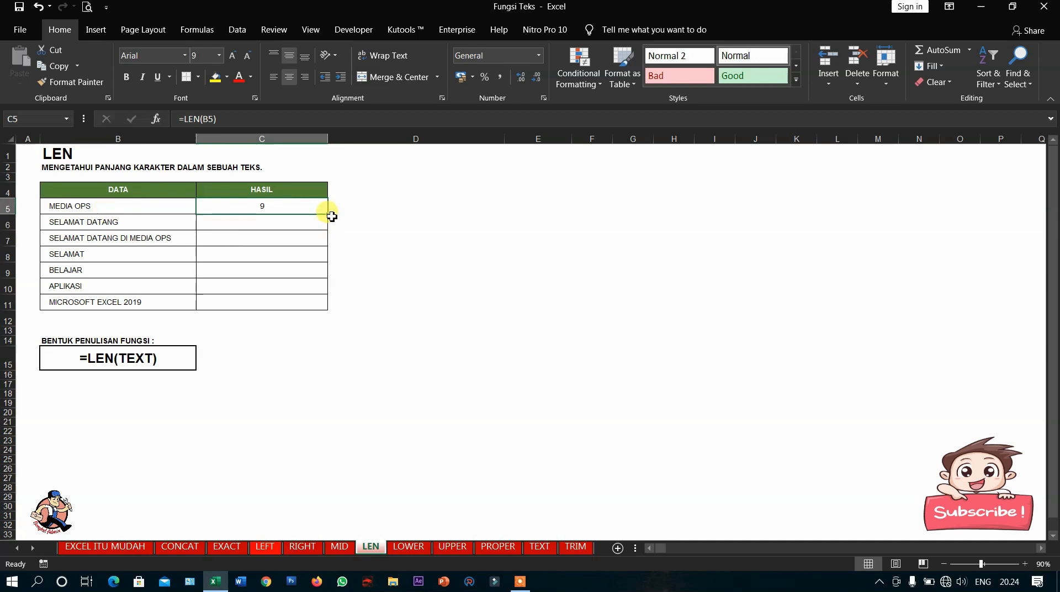
left_click_drag(331, 216, 326, 308)
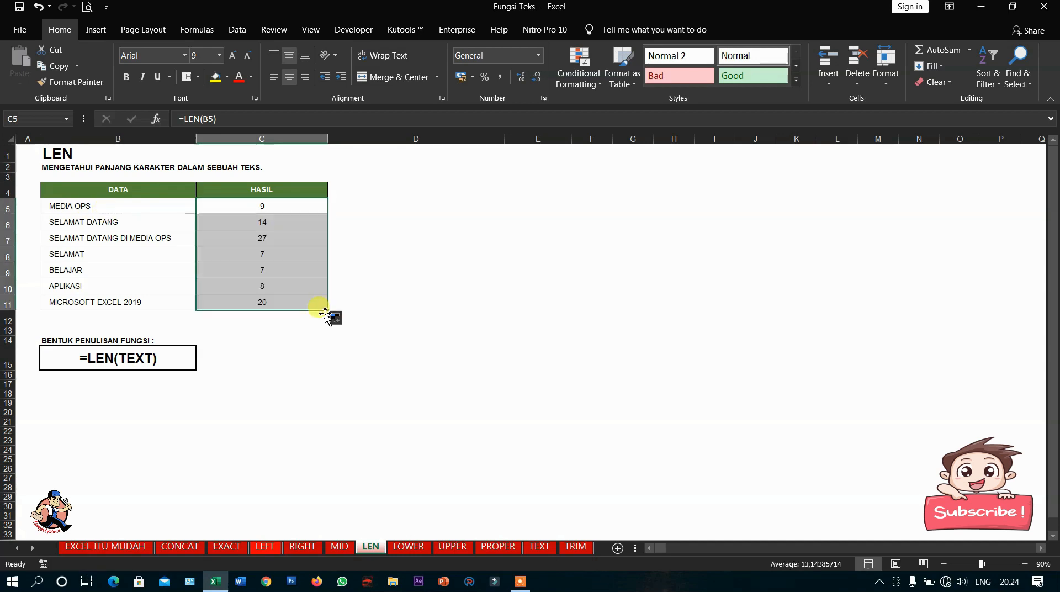
left_click(260, 238)
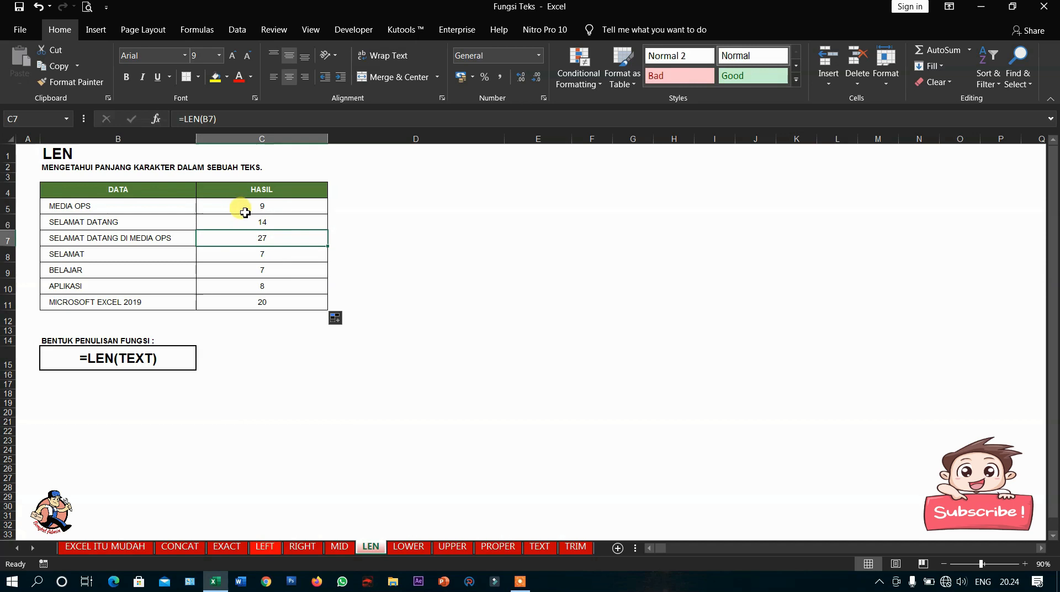
Switch to the LOWER worksheet and enter =LOWER(B5) in cell C5 to convert the name to lowercase.
left_click(410, 548)
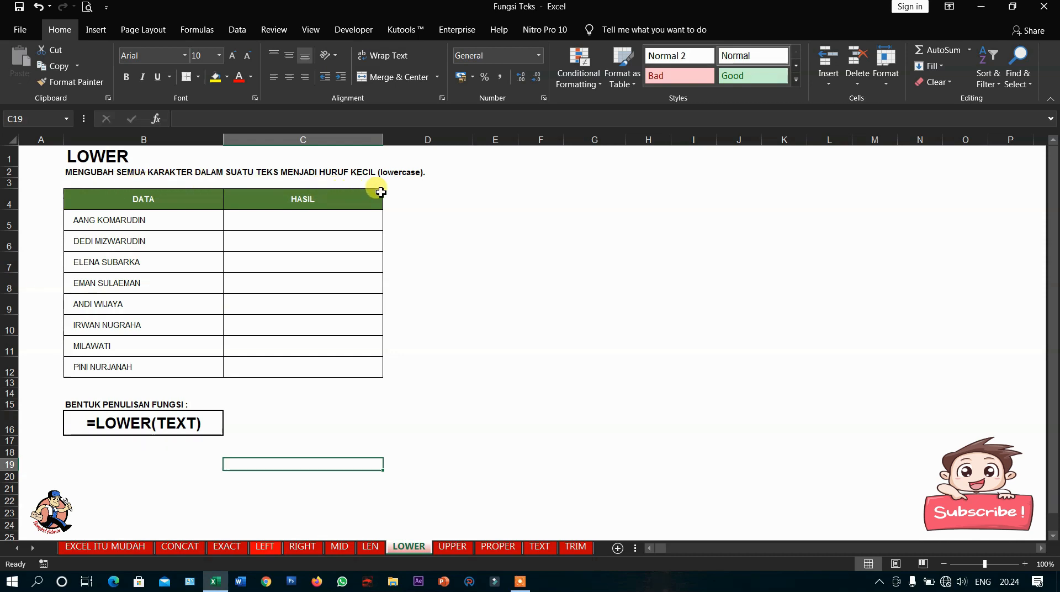
left_click(287, 222)
type("=")
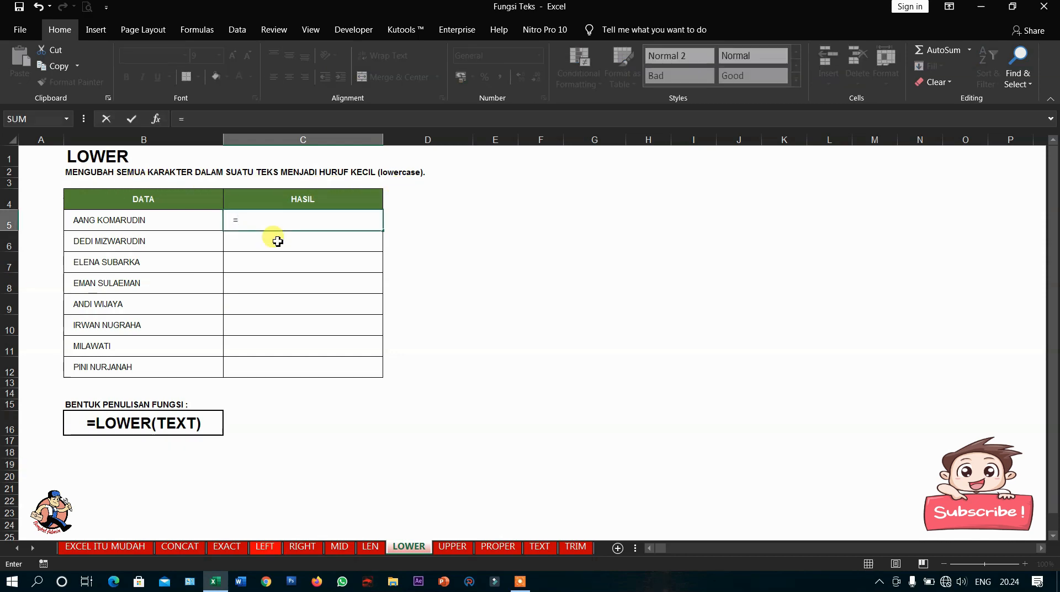
type("LOWER(")
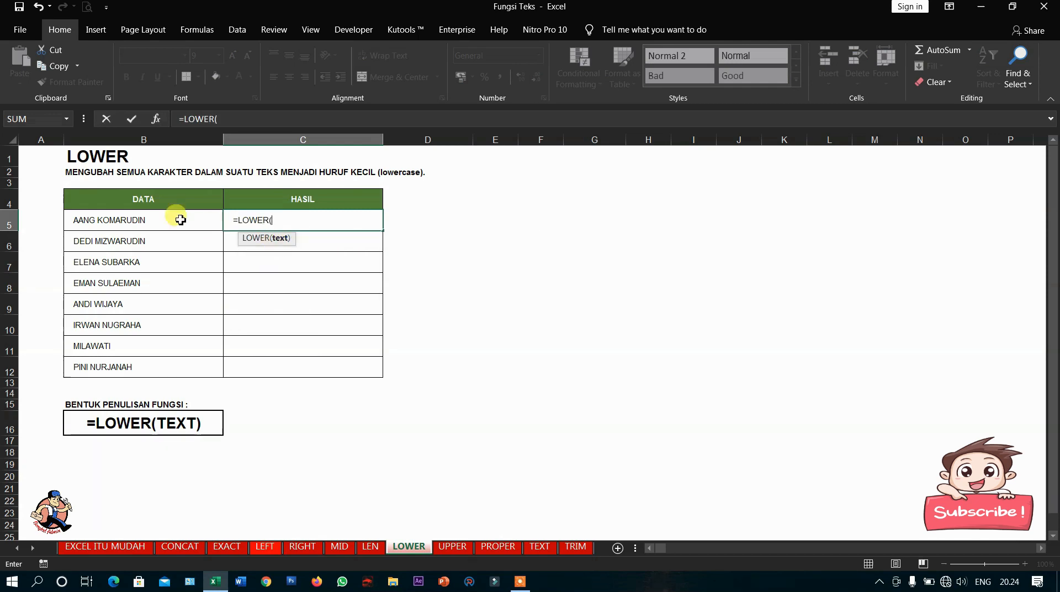
left_click(152, 218)
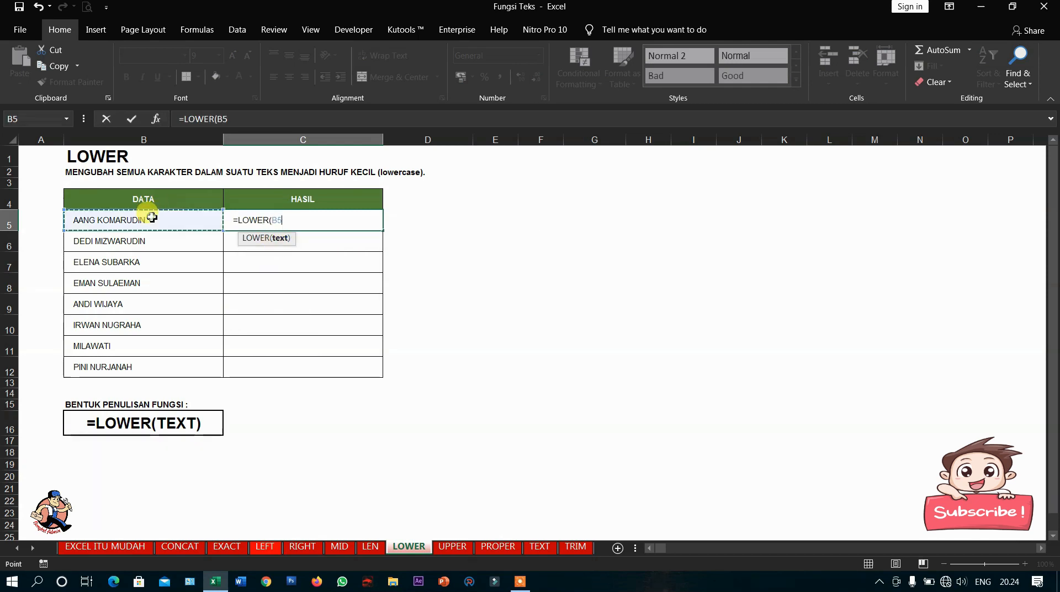
type(")")
key("Return")
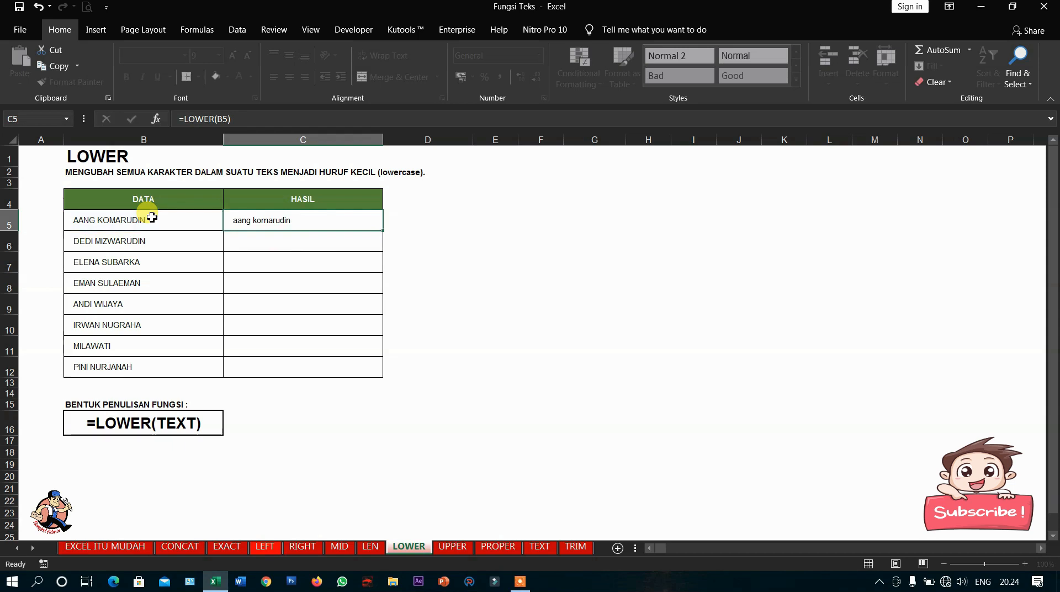
Fill the LOWER formula from C5 down through C12 and compare the results with the names under DATA.
left_click(298, 221)
left_click_drag(382, 231, 389, 372)
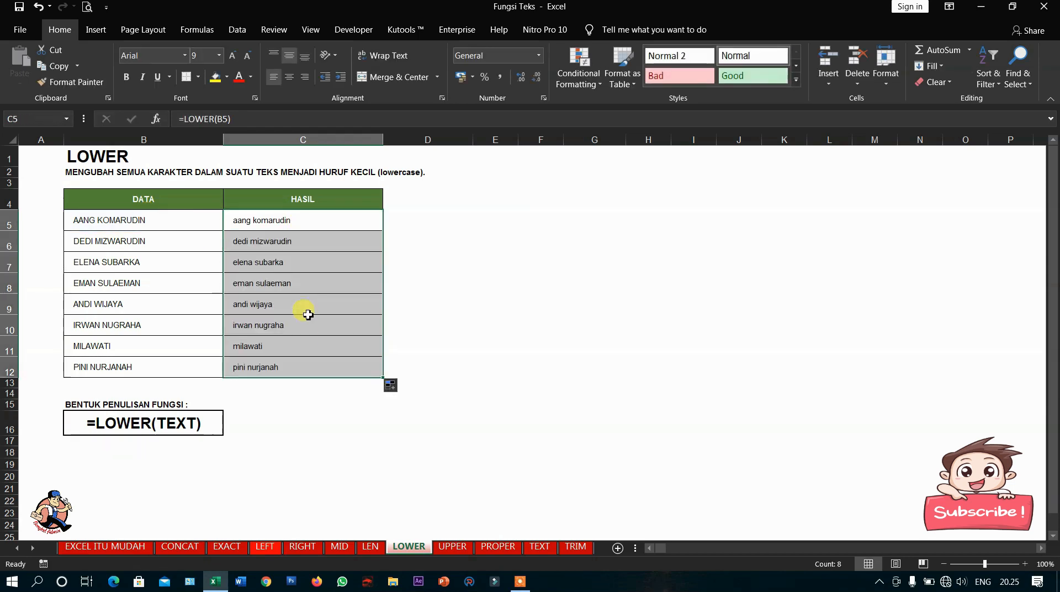
left_click(154, 224)
left_click(264, 249)
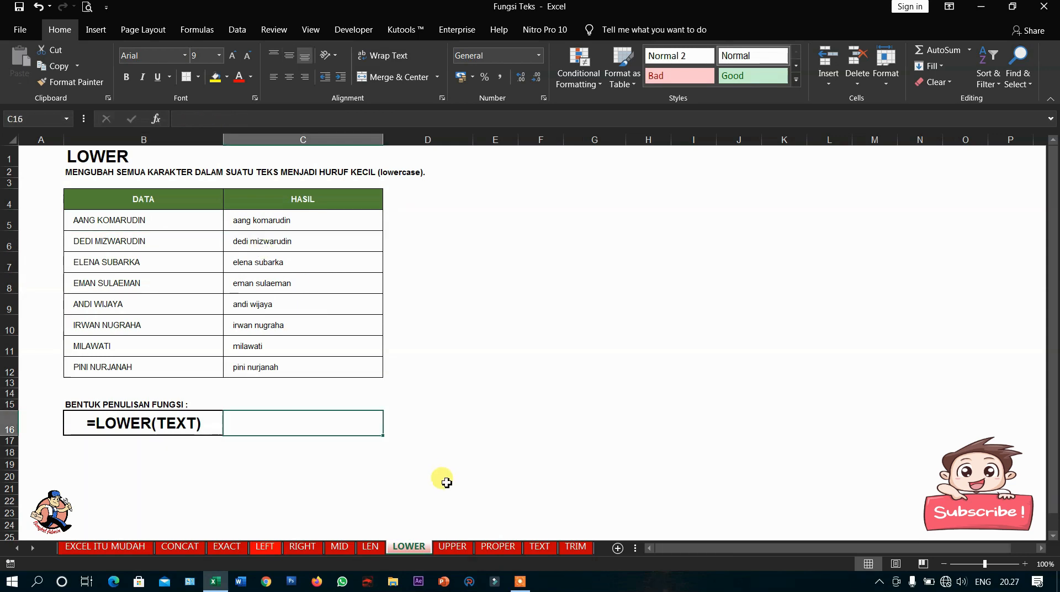
Switch to the UPPER worksheet and enter =UPPER(B5) in cell C5 to convert the name to uppercase.
left_click(452, 546)
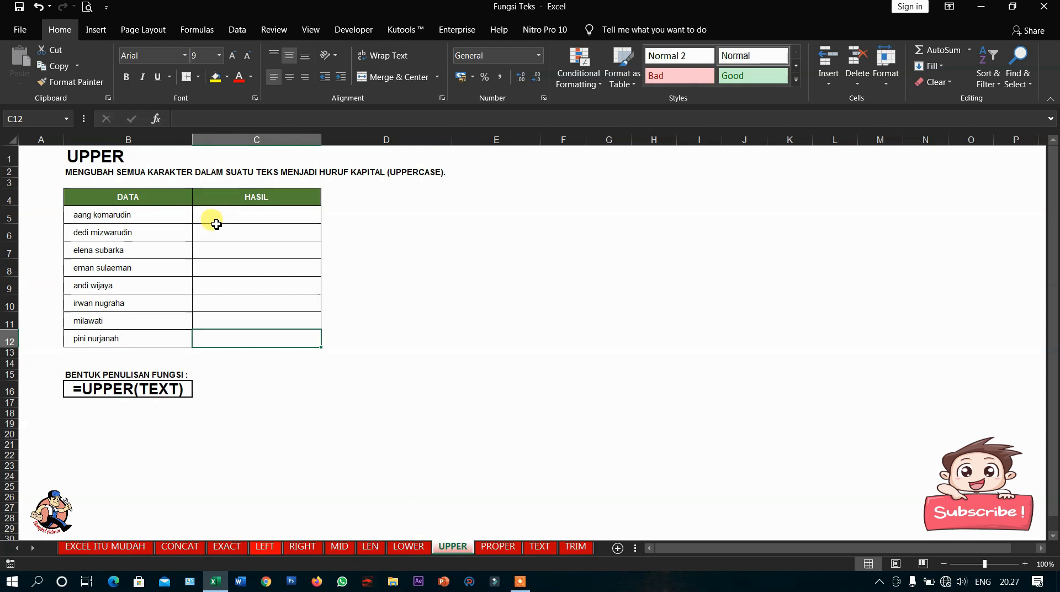
left_click(214, 220)
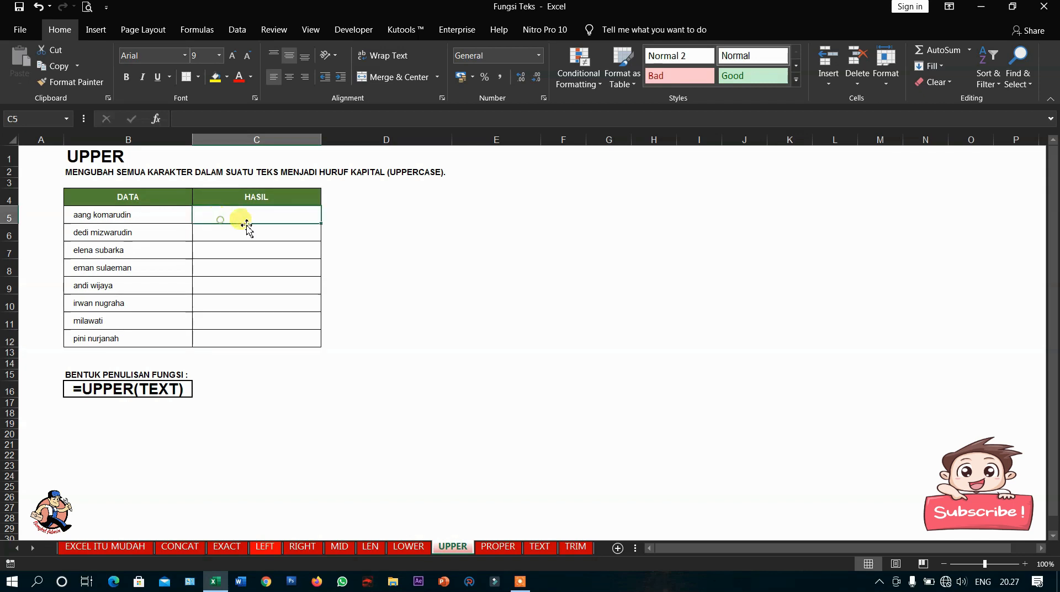
type("=")
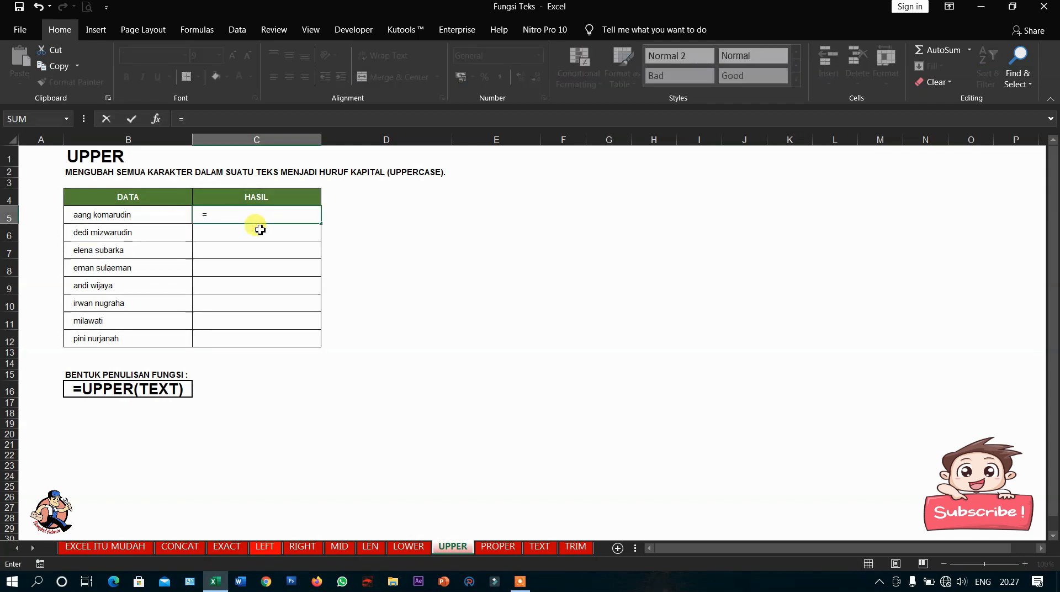
type("UPPER")
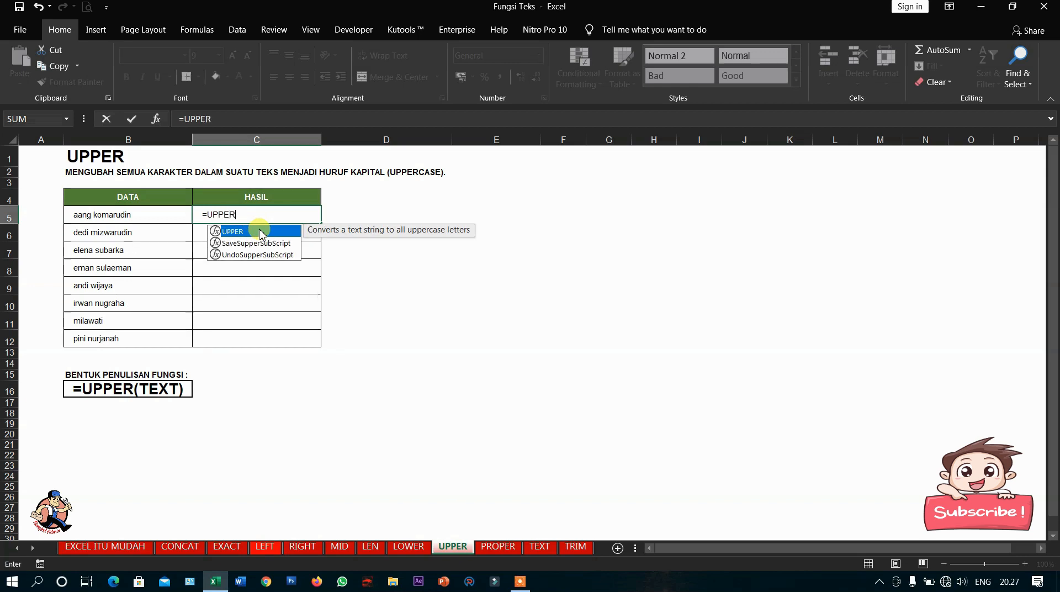
double_click(261, 230)
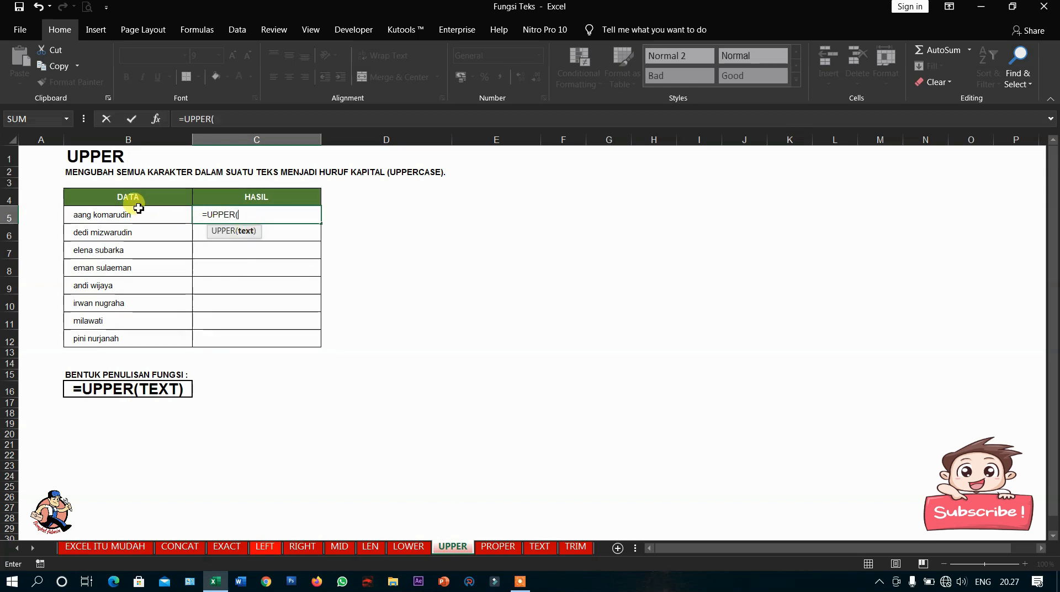
left_click(179, 219)
type(")")
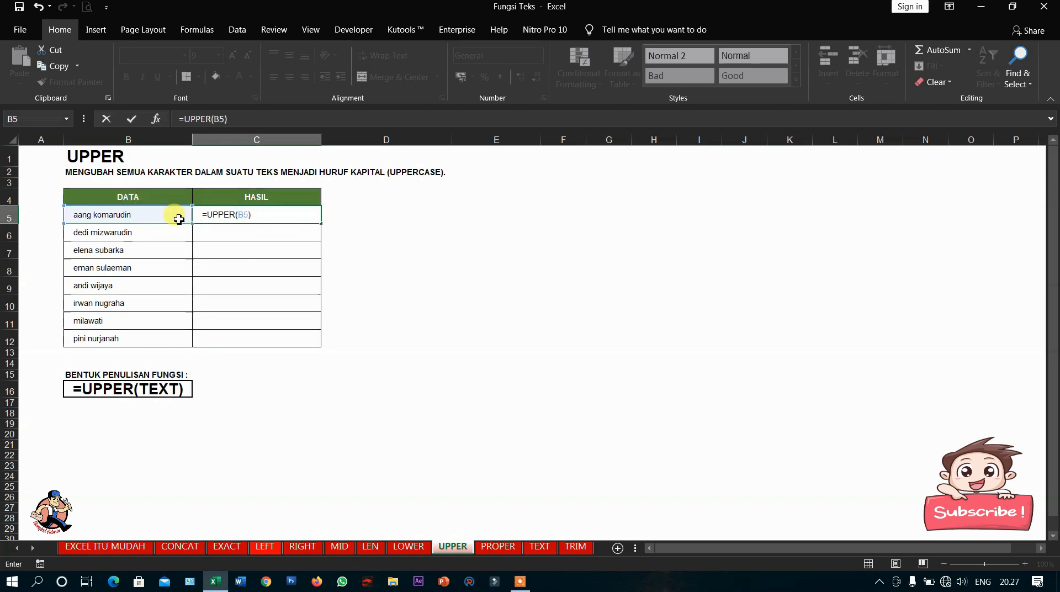
key("Return")
Fill the UPPER formula from C5 down through C12 and check the formula in C5.
left_click(276, 217)
left_click_drag(320, 224, 315, 339)
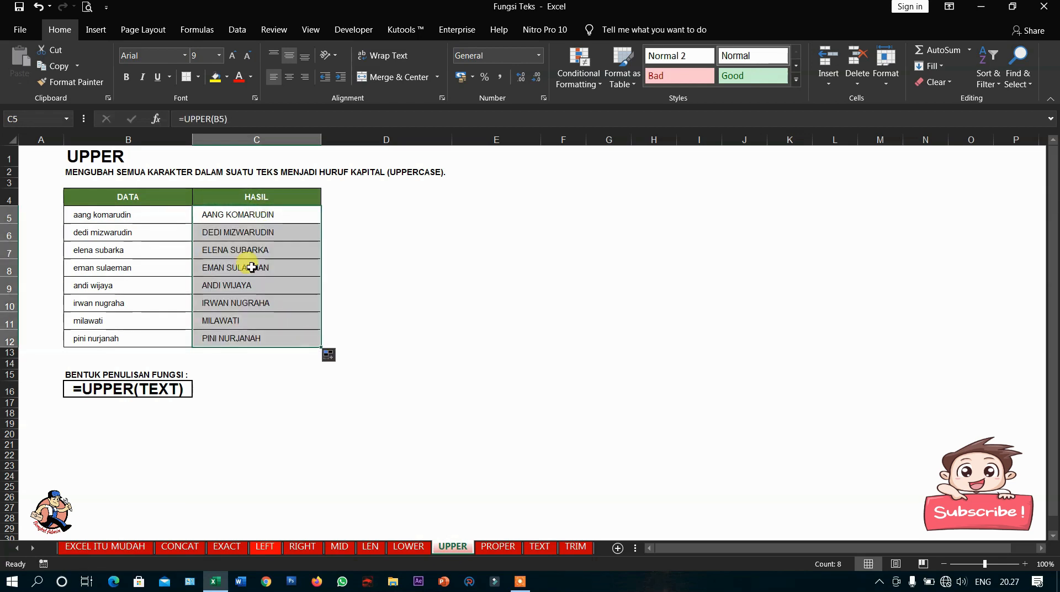
left_click(234, 216)
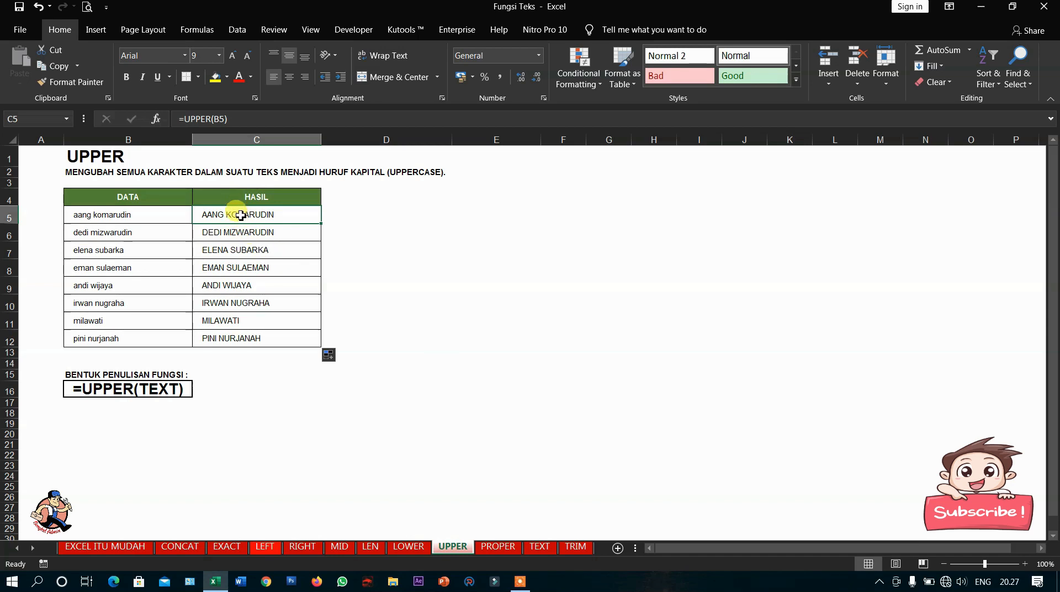
Copy the uppercase results in C5:C12, paste them as values over the names starting at B5, and compare the contents of both columns.
left_click_drag(237, 221, 255, 338)
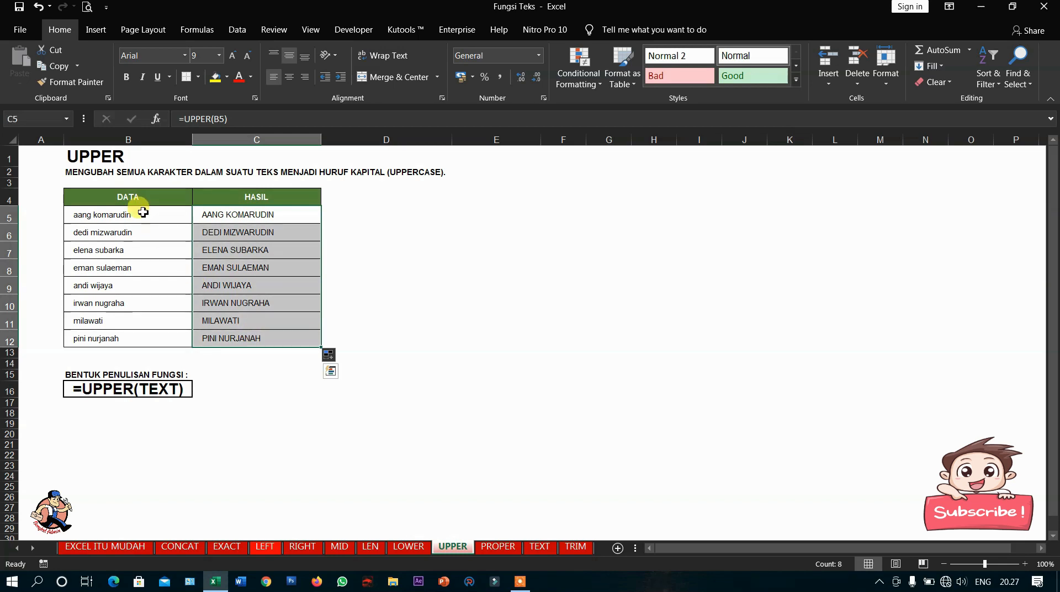
key("ctrl+c")
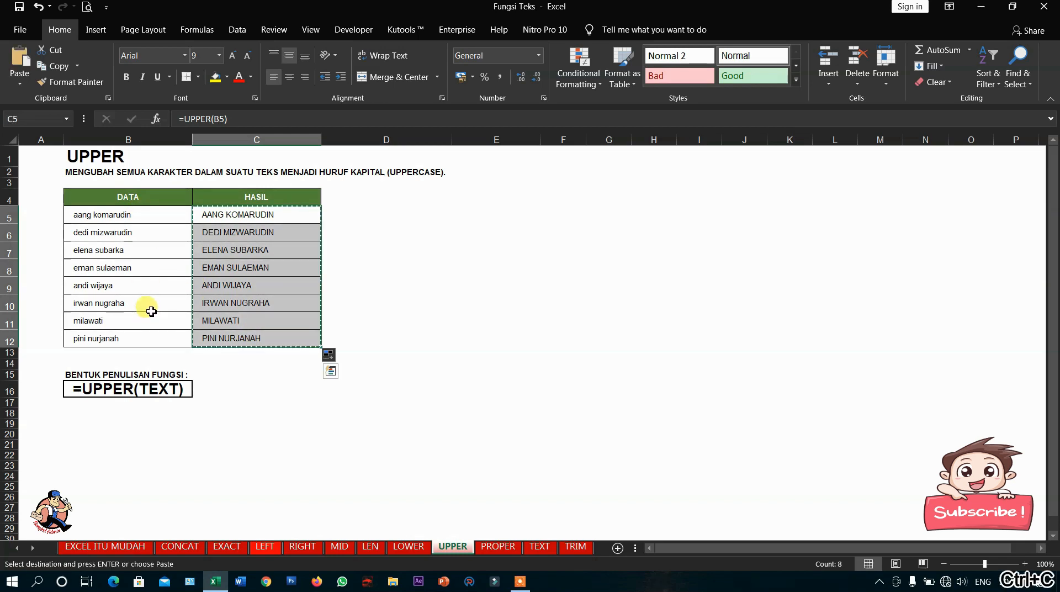
left_click(142, 214)
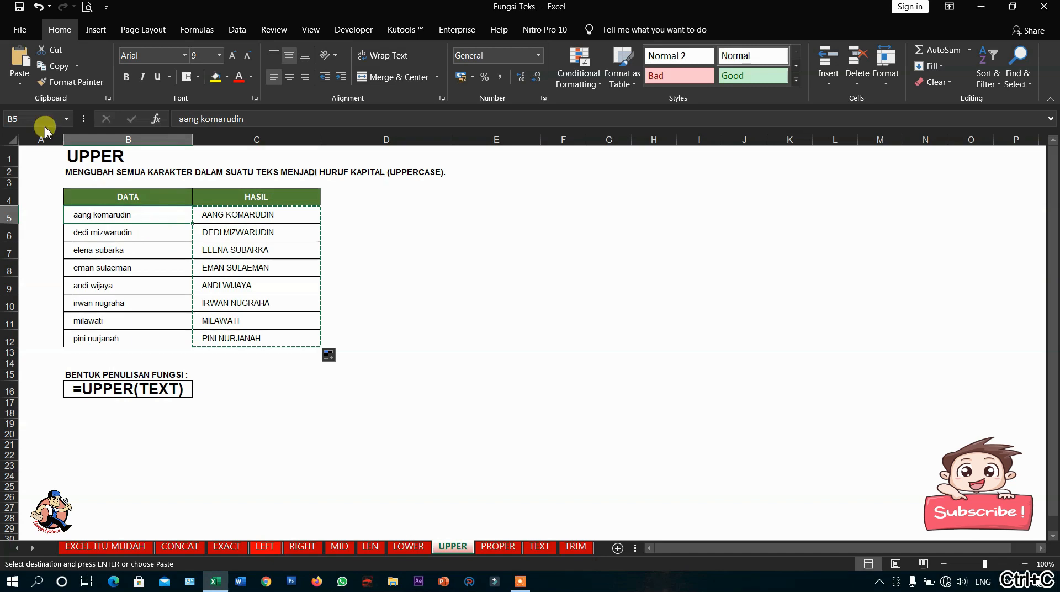
left_click(21, 89)
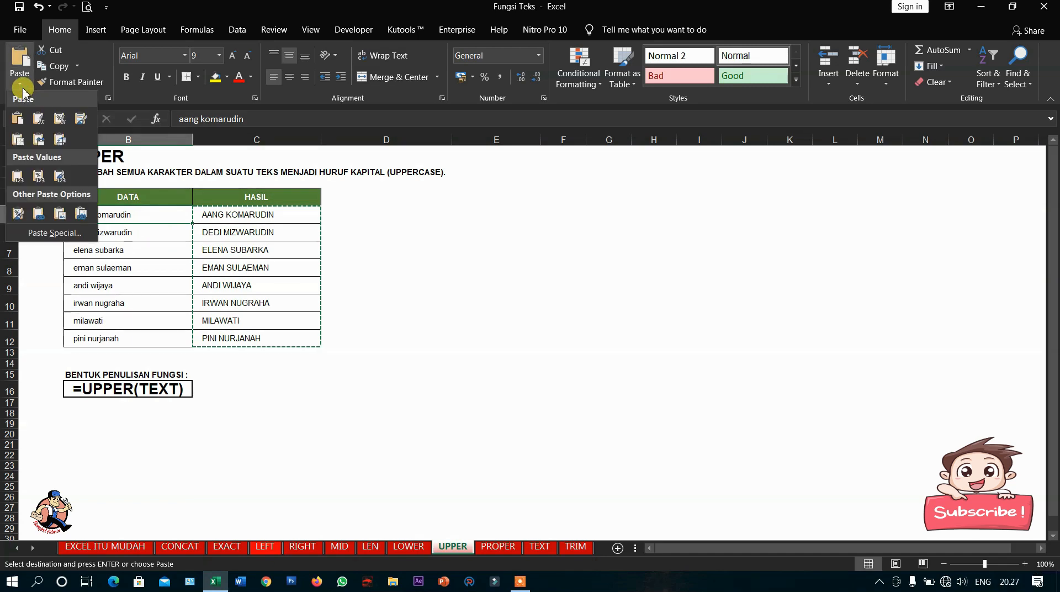
left_click(17, 176)
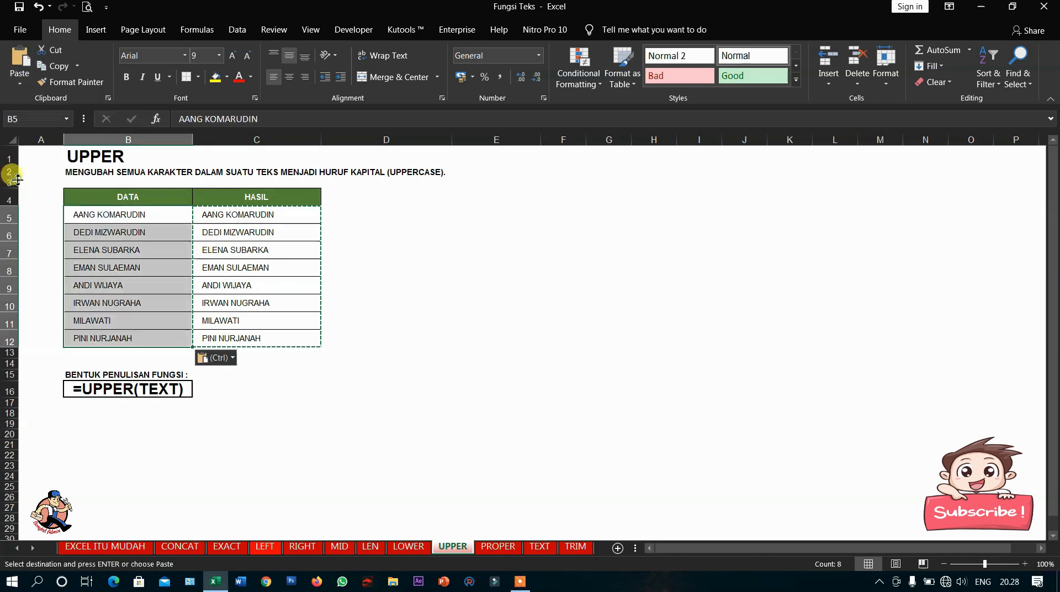
left_click(227, 213)
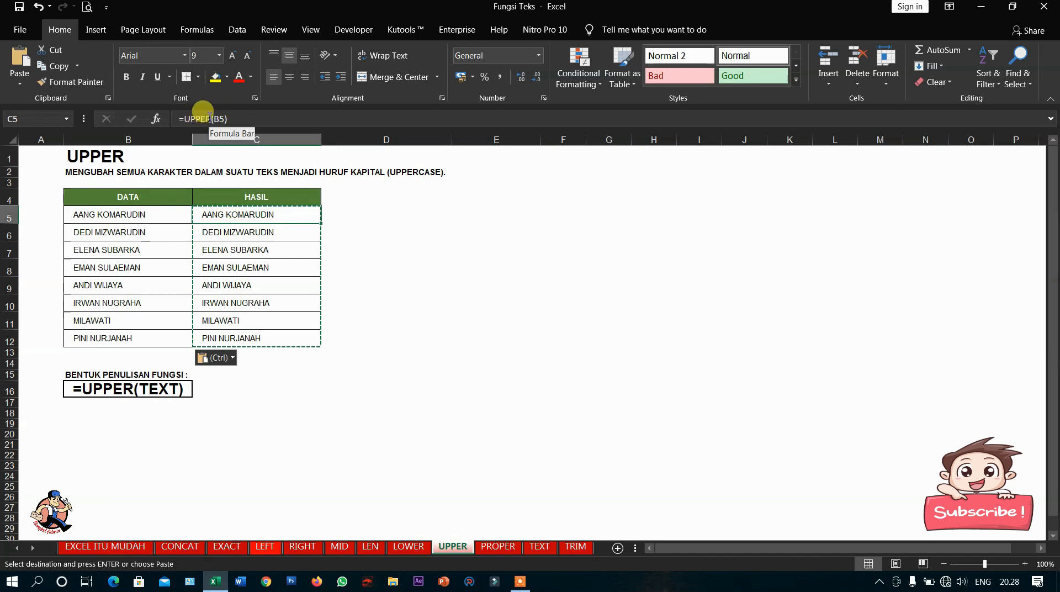
left_click(150, 215)
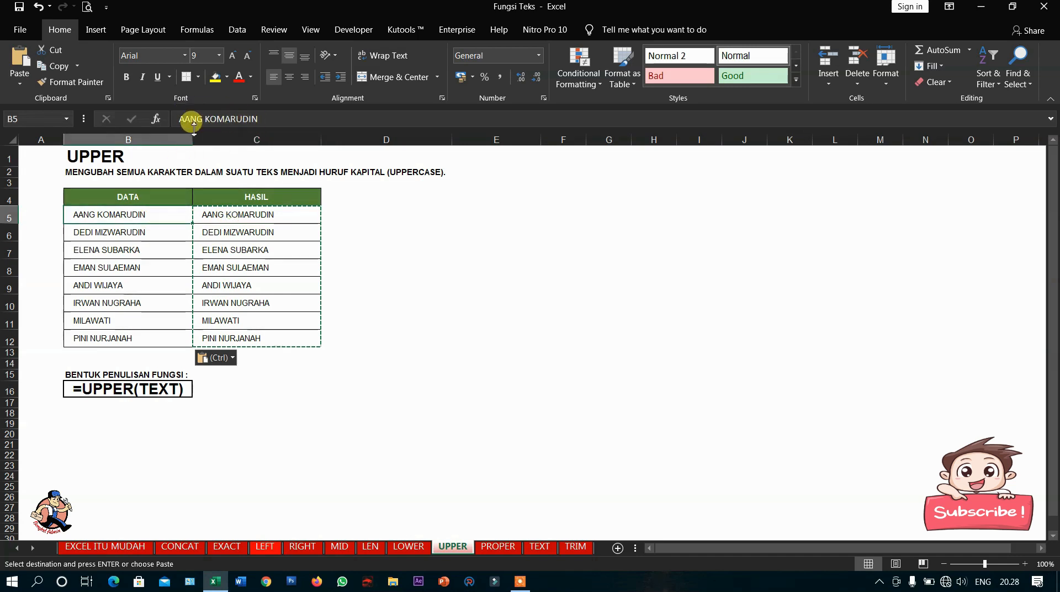
left_click(229, 251)
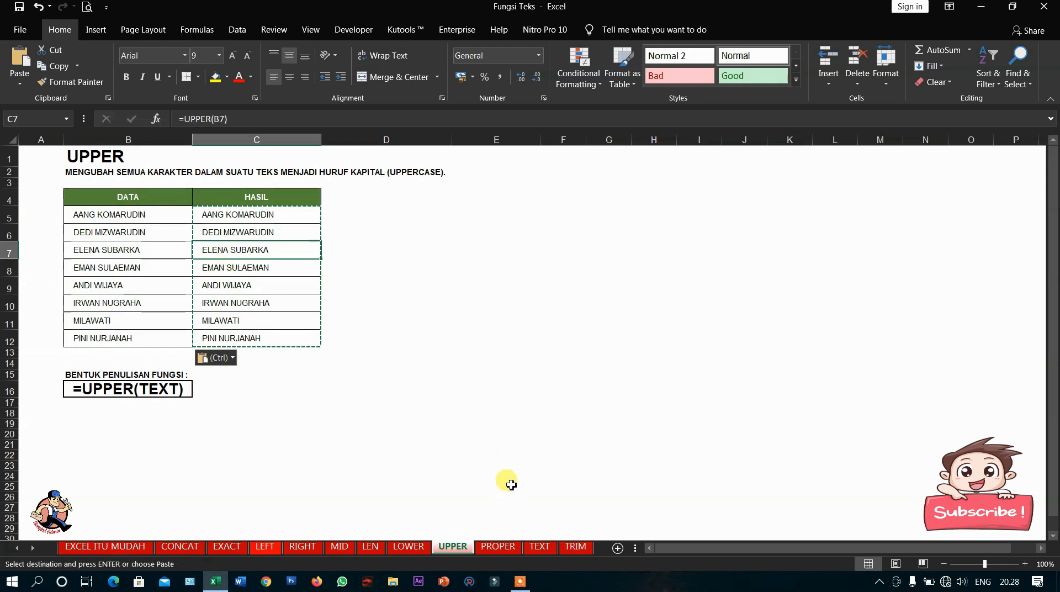
Switch to the PROPER worksheet and enter =PROPER(B5) in cell C5 to capitalise the first letter of each word.
left_click(504, 549)
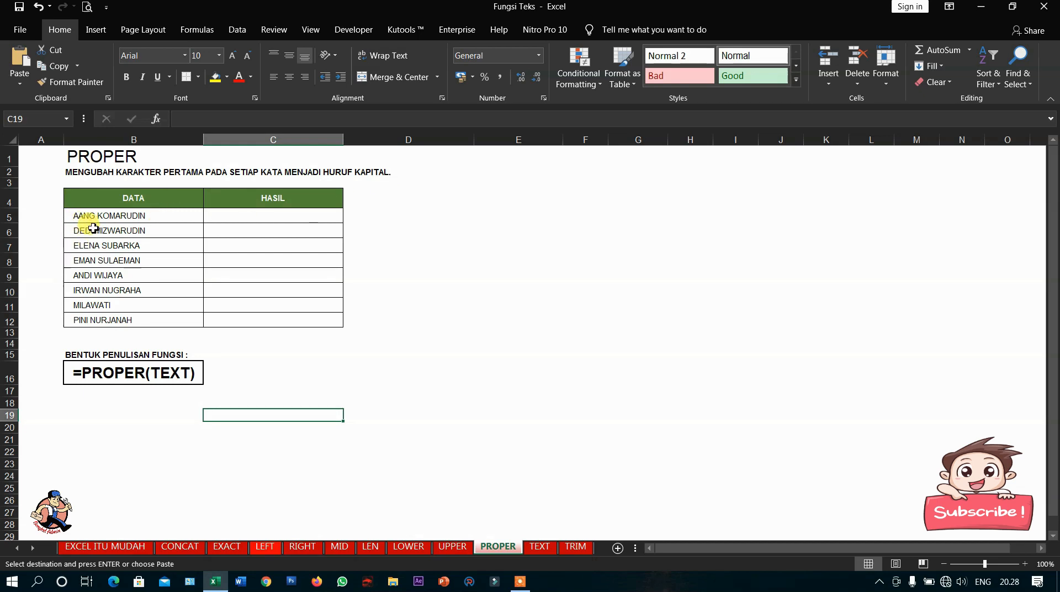
left_click(255, 214)
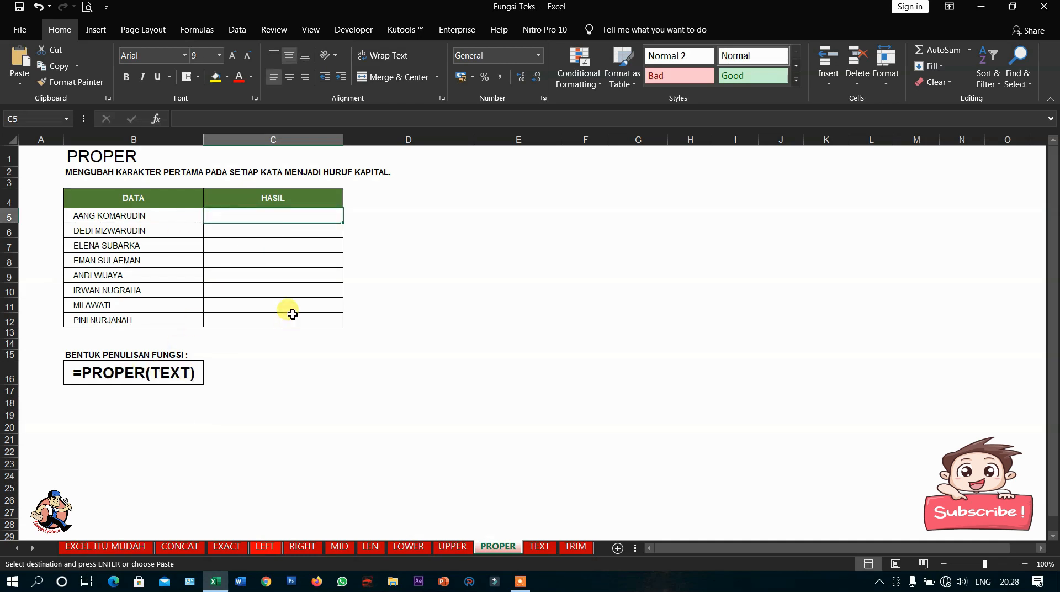
type("=PRO")
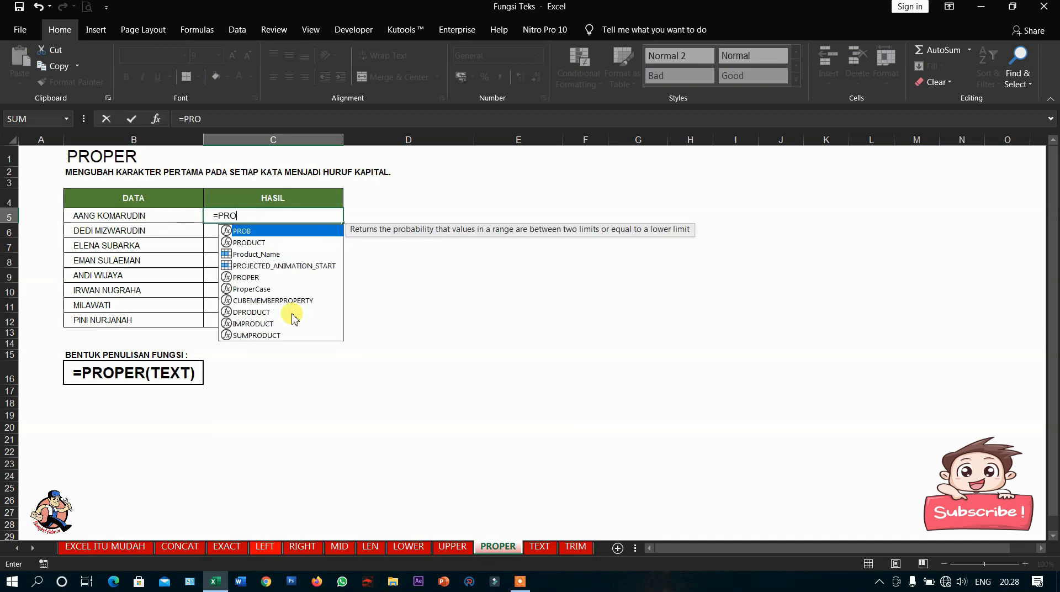
type("PER(")
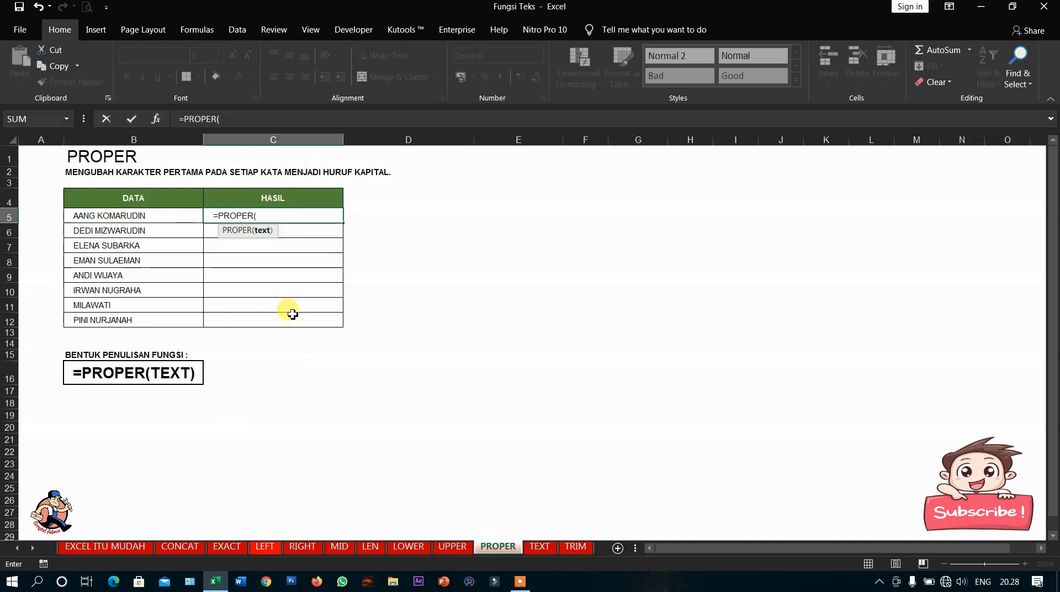
left_click(162, 218)
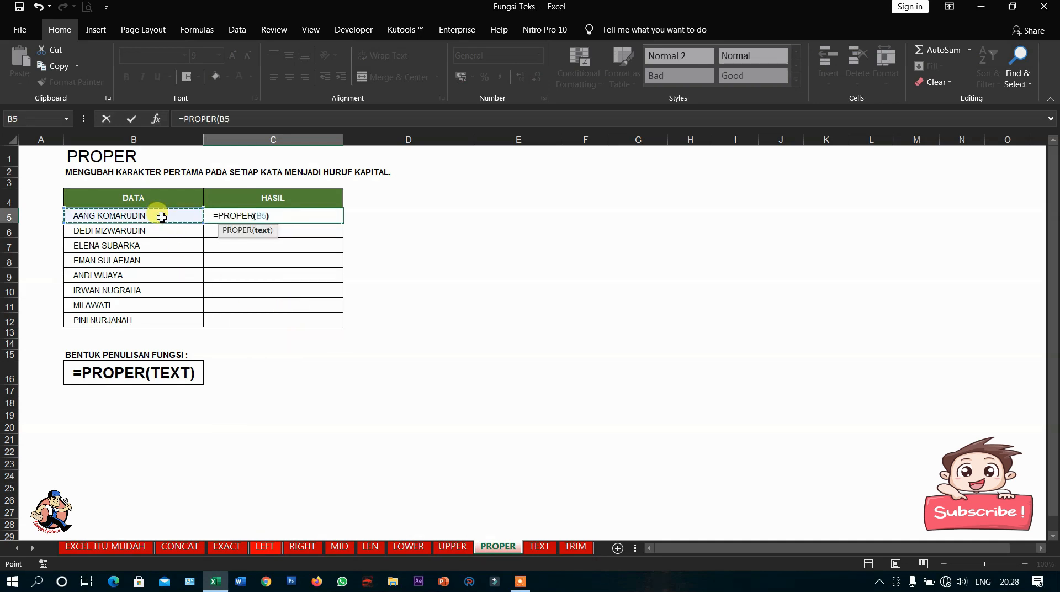
key("Return")
Fill the PROPER formula from C5 down through C12 and check the source name in B5.
left_click(218, 215)
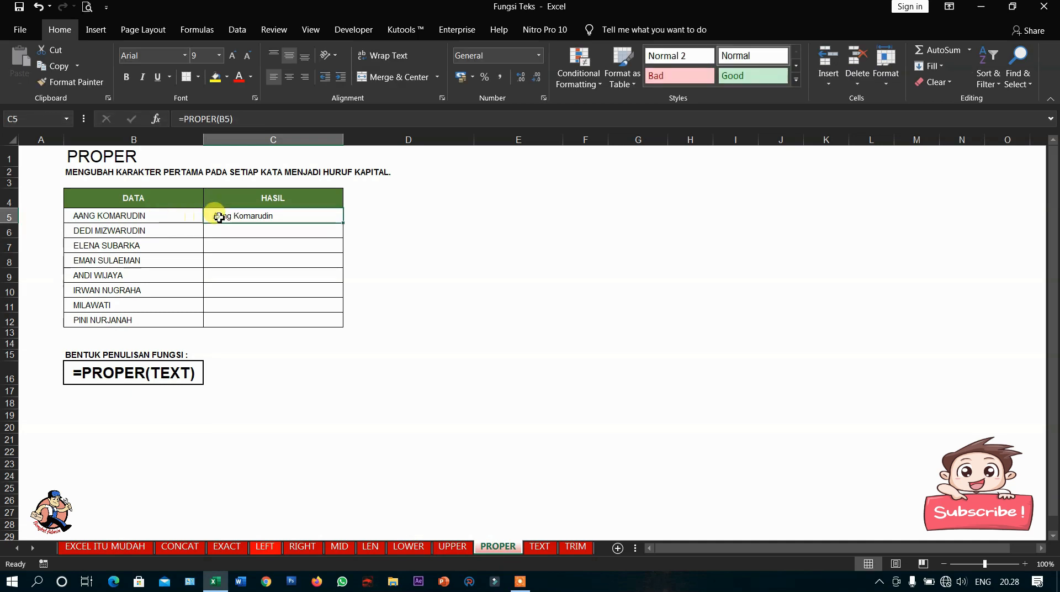
left_click_drag(345, 222, 344, 327)
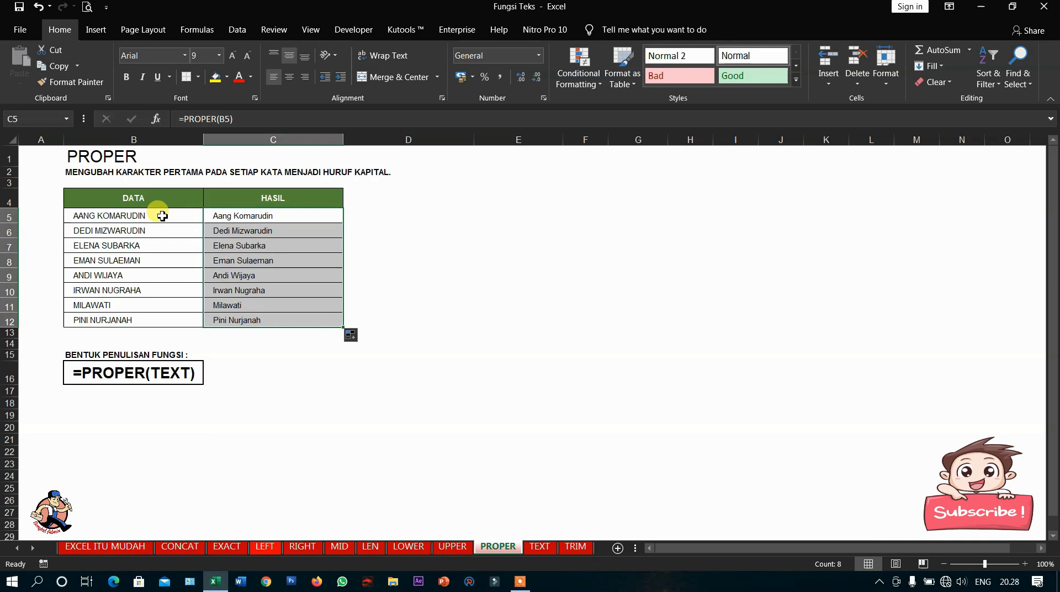
left_click(162, 216)
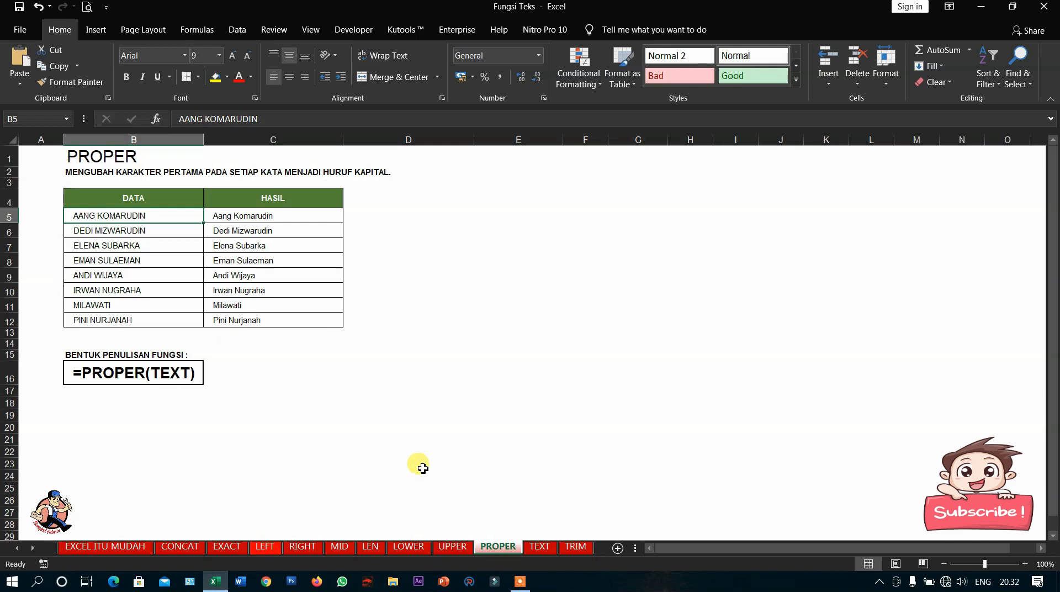
Switch to the TEXT worksheet and begin a formula in cell C5 under HASIL.
left_click(540, 547)
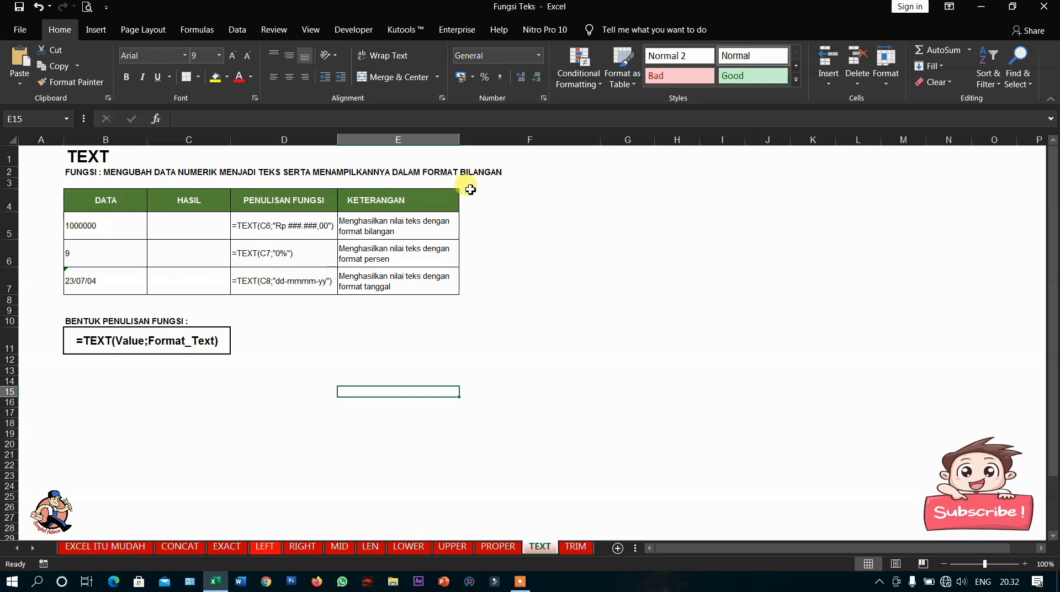
left_click(215, 231)
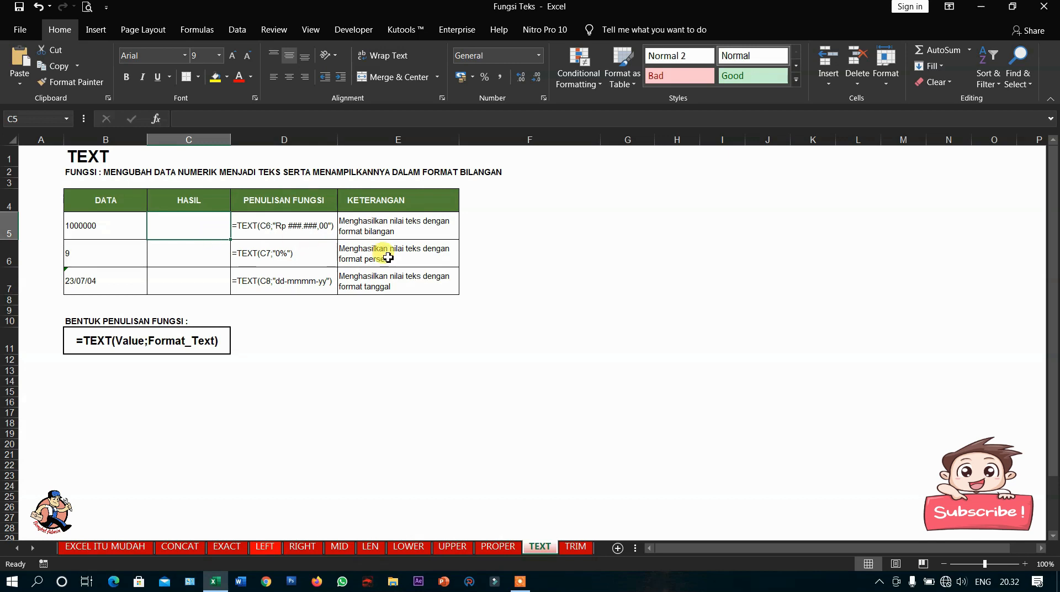
type("=")
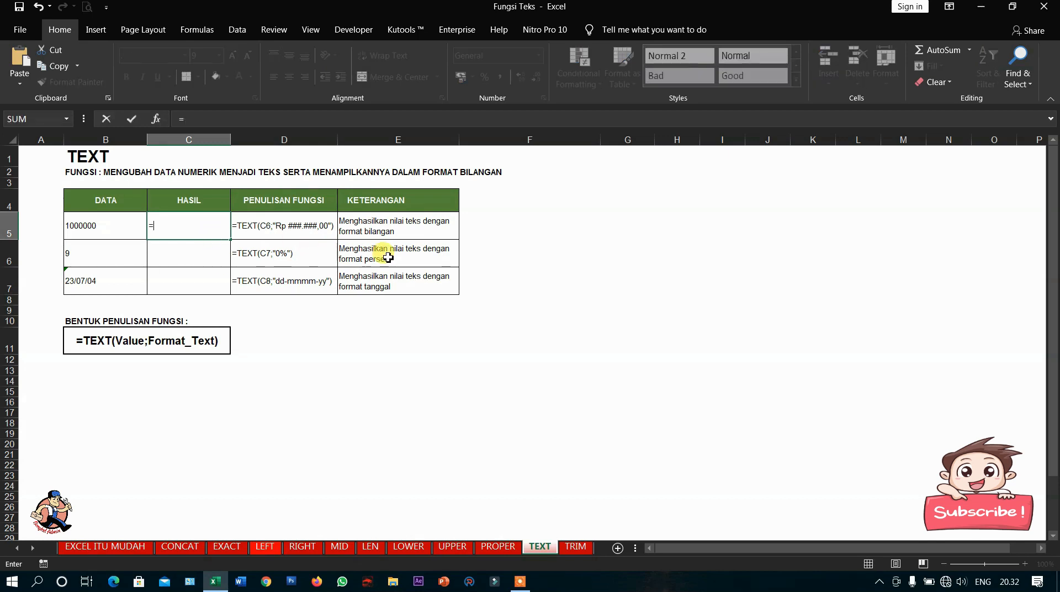